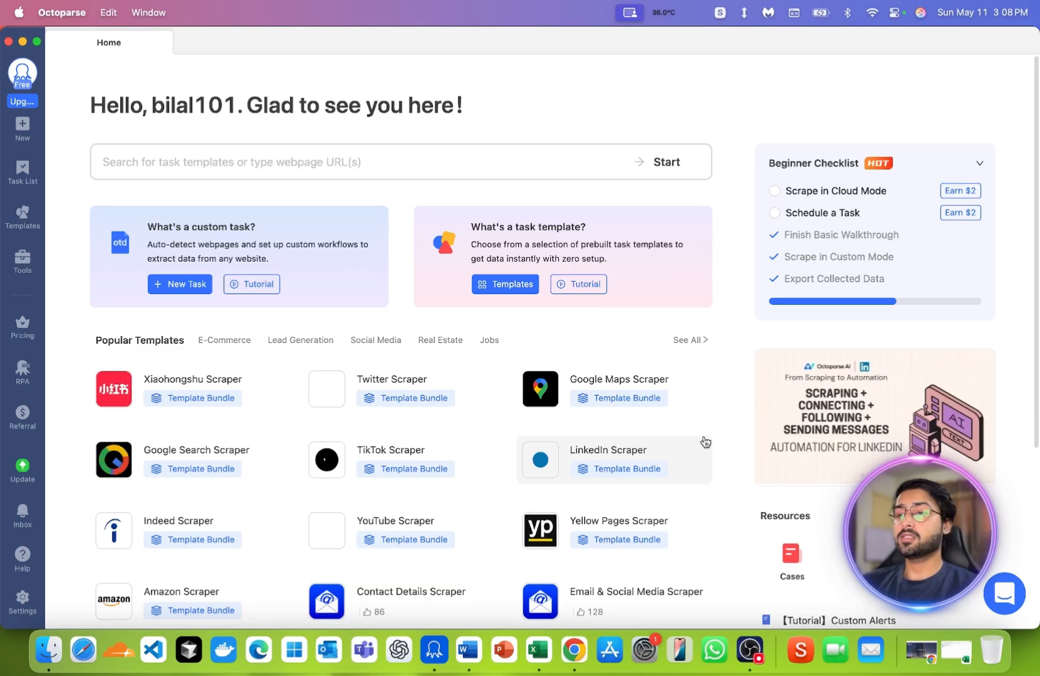
- Switch to Chrome, open the NY Developers site's contact page from the home page footer and highlight the listed email address
left_click(564, 662)
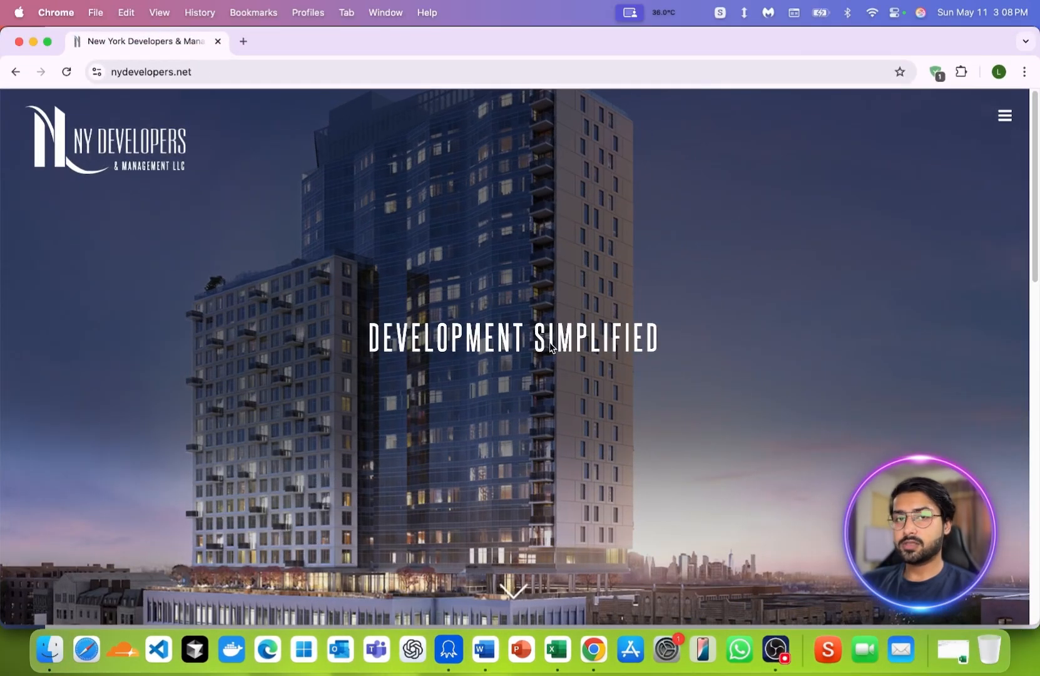
scroll(421, 320, "down", 15)
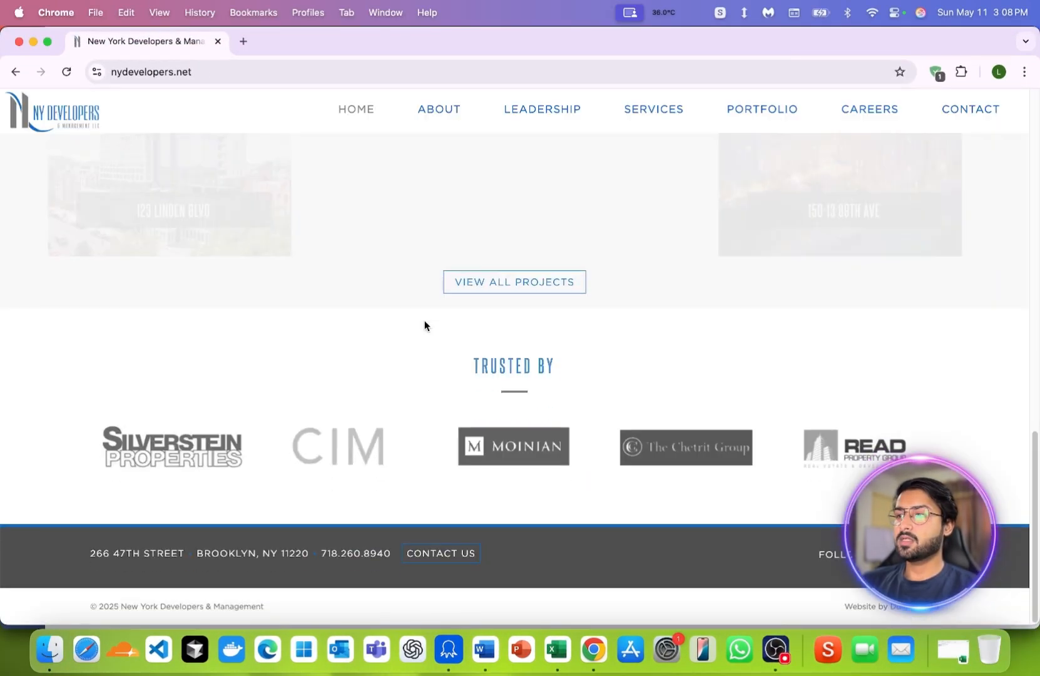
left_click(428, 559)
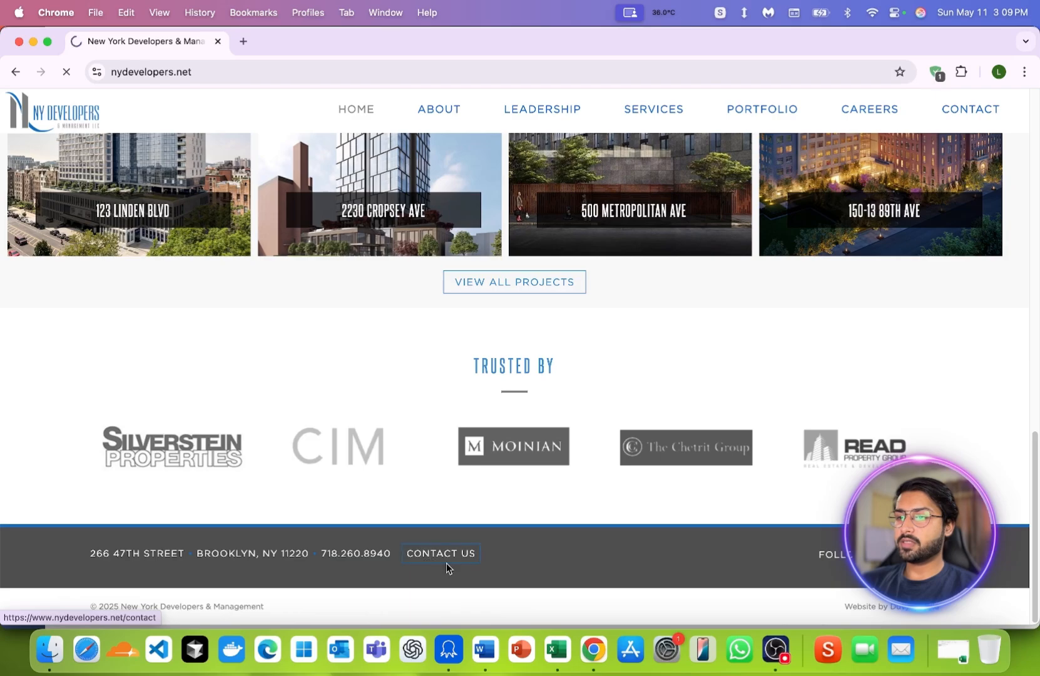
left_click_drag(542, 504, 441, 507)
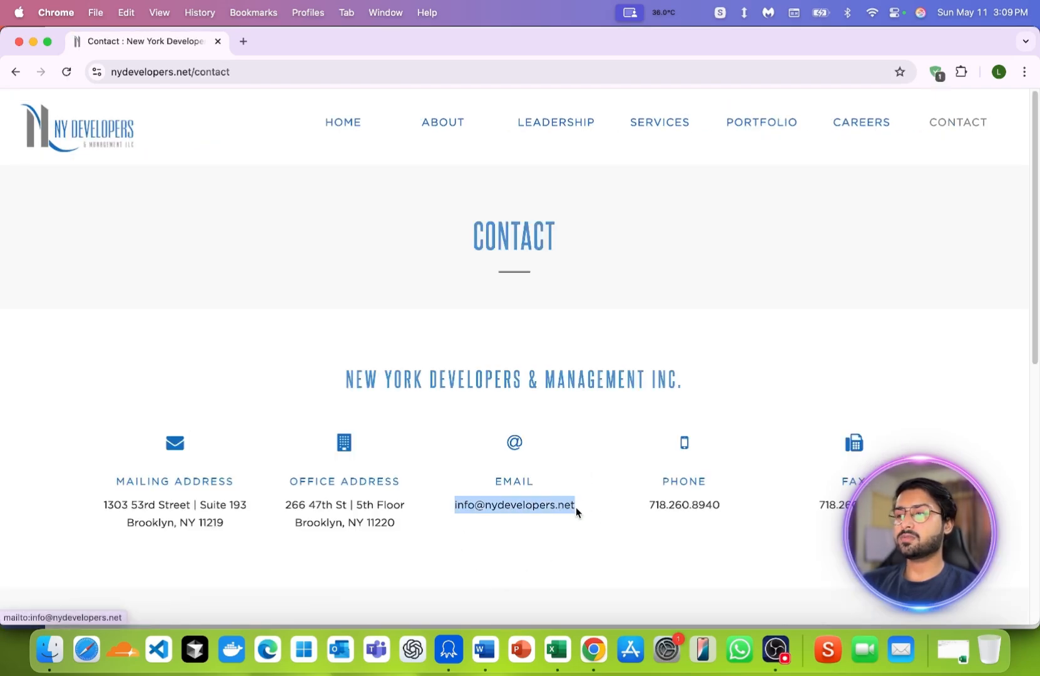
- Switch to Excel and copy the five website URLs in cells A2:A6 of the Emails_PhoneBot workbook
left_click(438, 648)
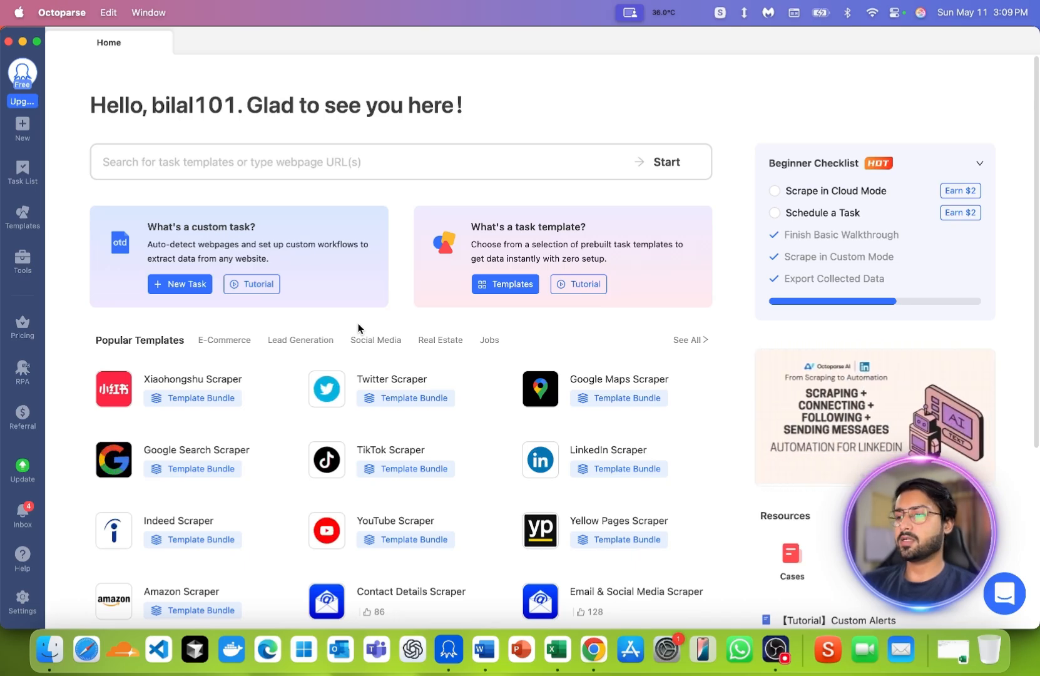
left_click(556, 645)
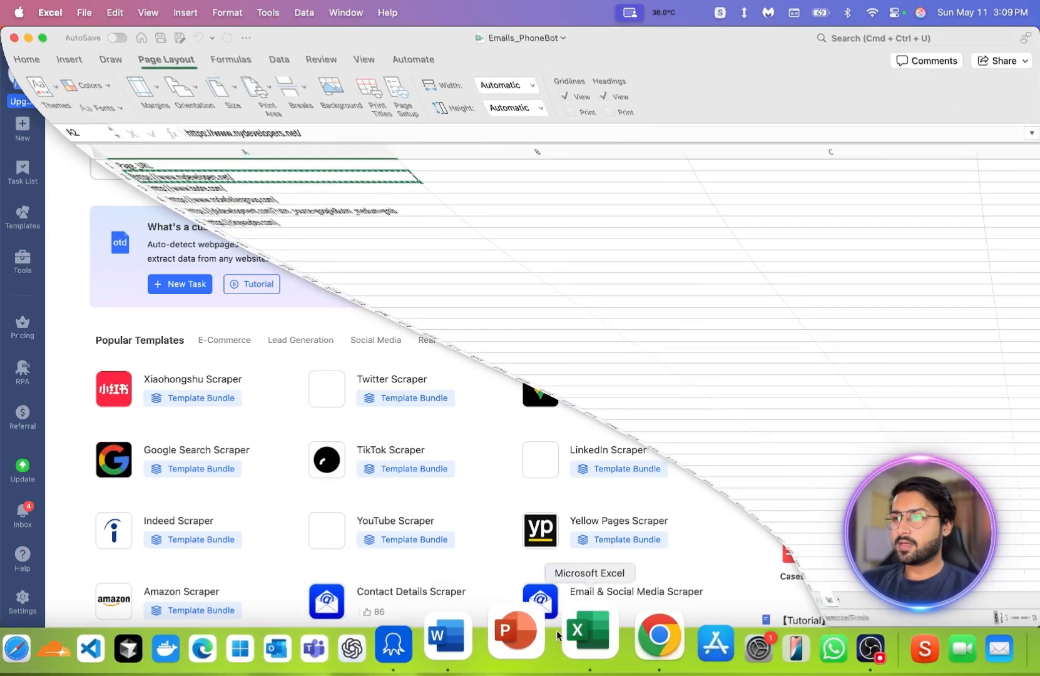
left_click(267, 258)
left_click_drag(272, 175, 276, 226)
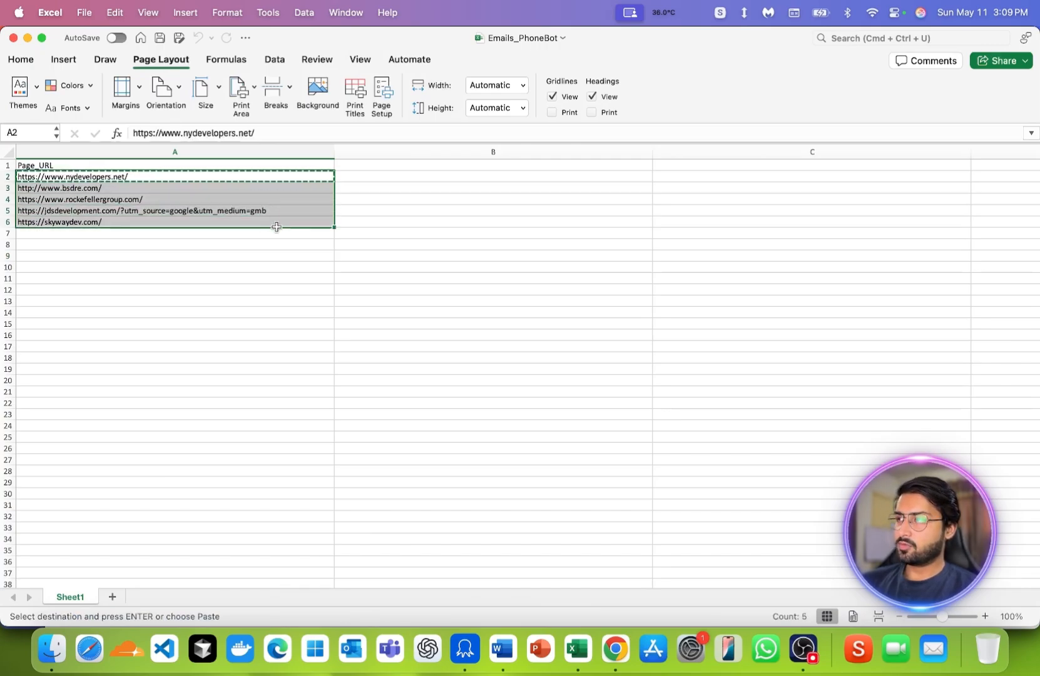
key("super+c")
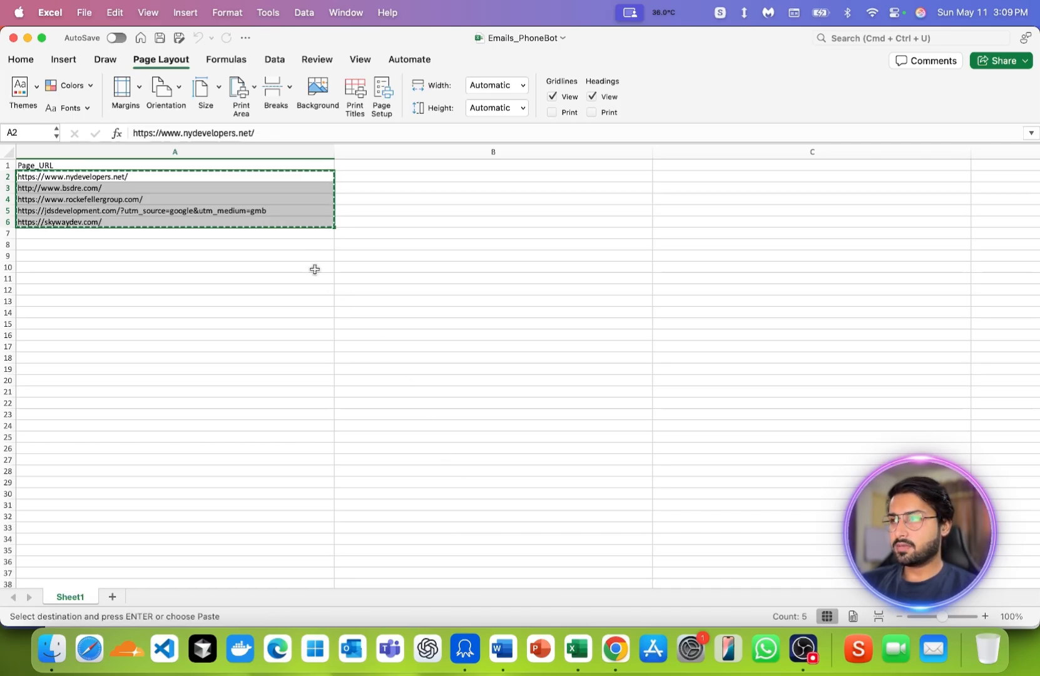
- Switch to Octoparse and create a custom task in the Client group, using the five copied website URLs as its manual URL input
left_click(469, 645)
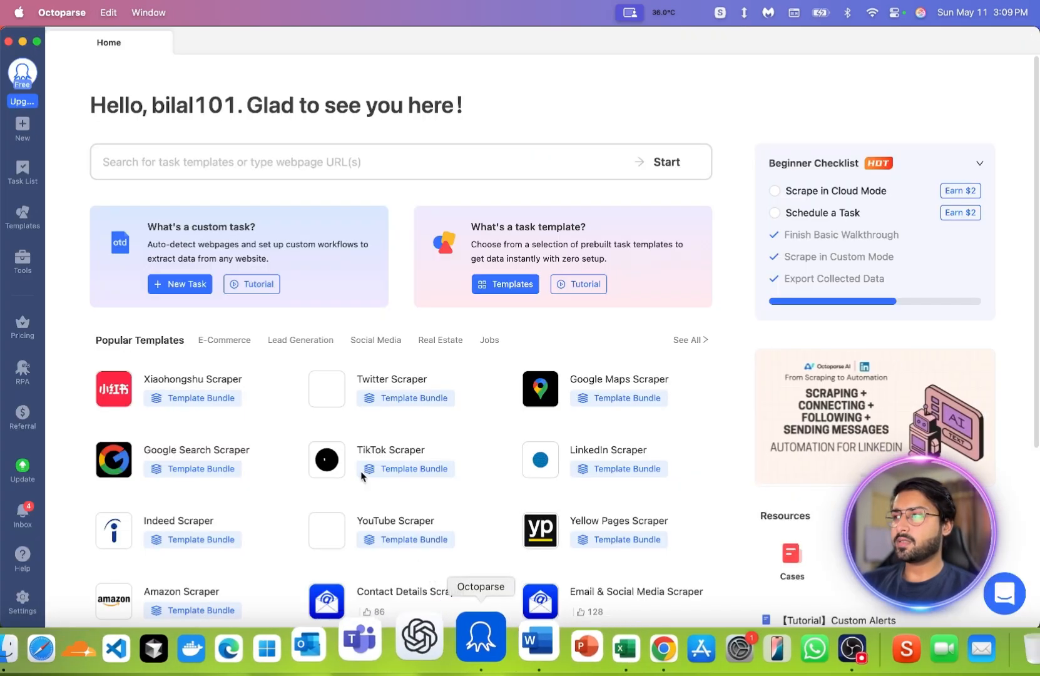
mouse_move(25, 130)
left_click(76, 134)
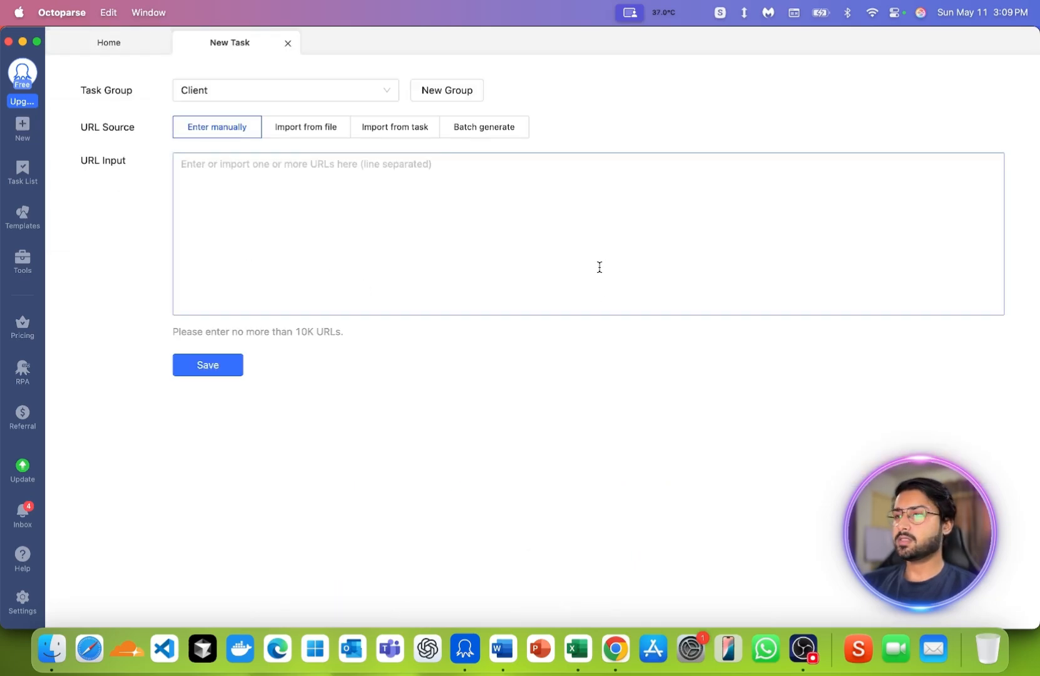
left_click(504, 214)
key("super+v")
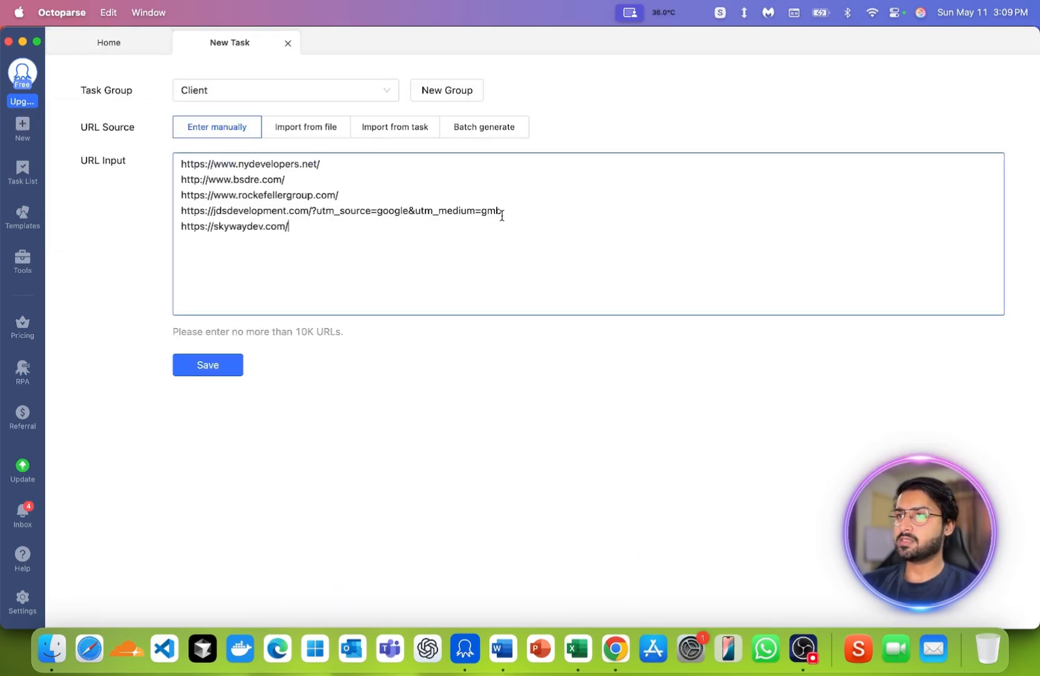
left_click_drag(405, 227, 295, 228)
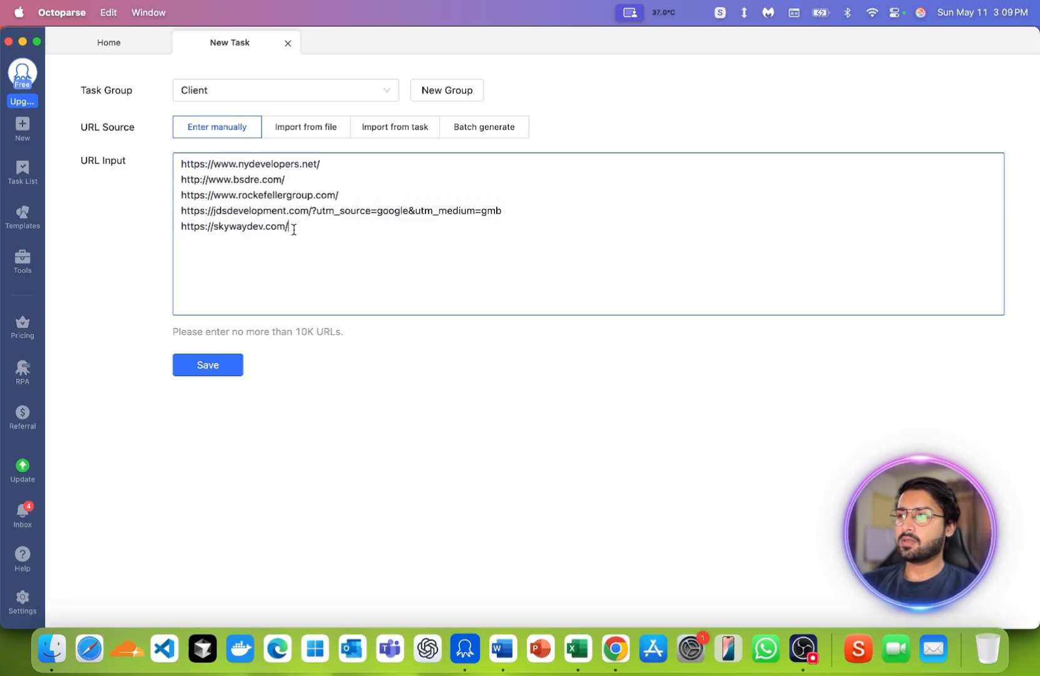
left_click(222, 367)
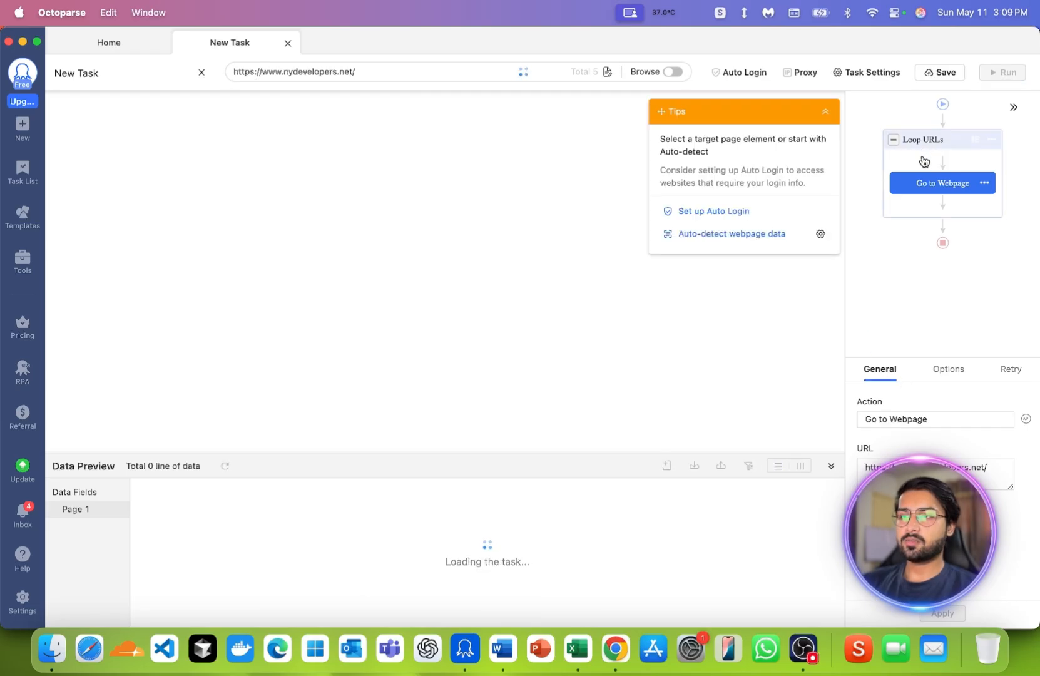
- Save the new task, dismiss the alert and rename the task "Email And Phone Bot"
left_click(939, 72)
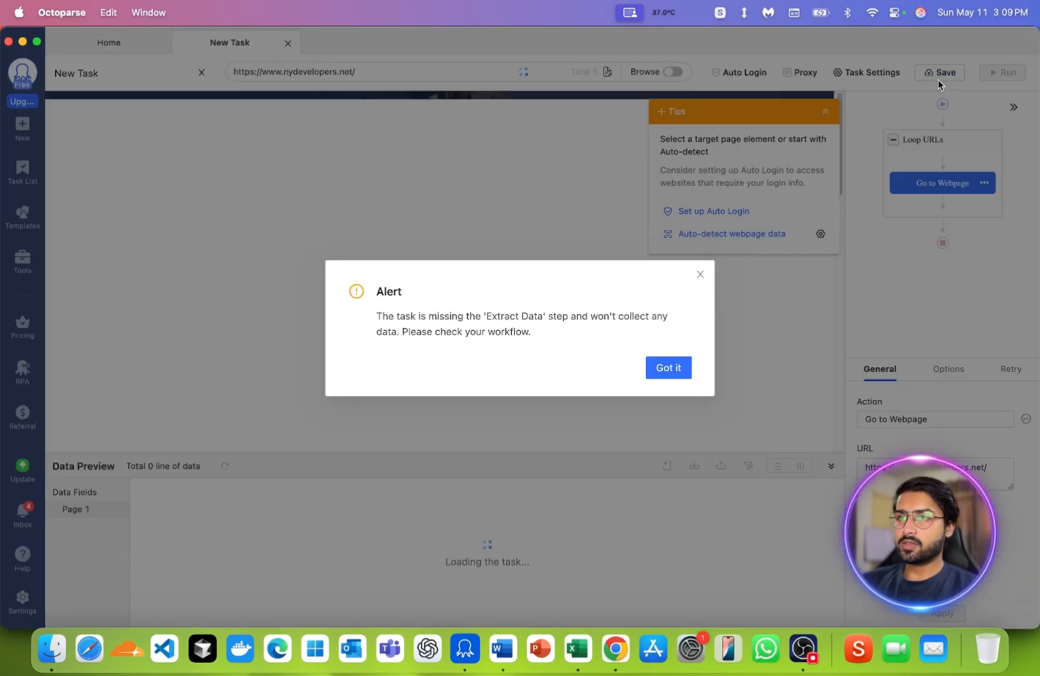
left_click(688, 369)
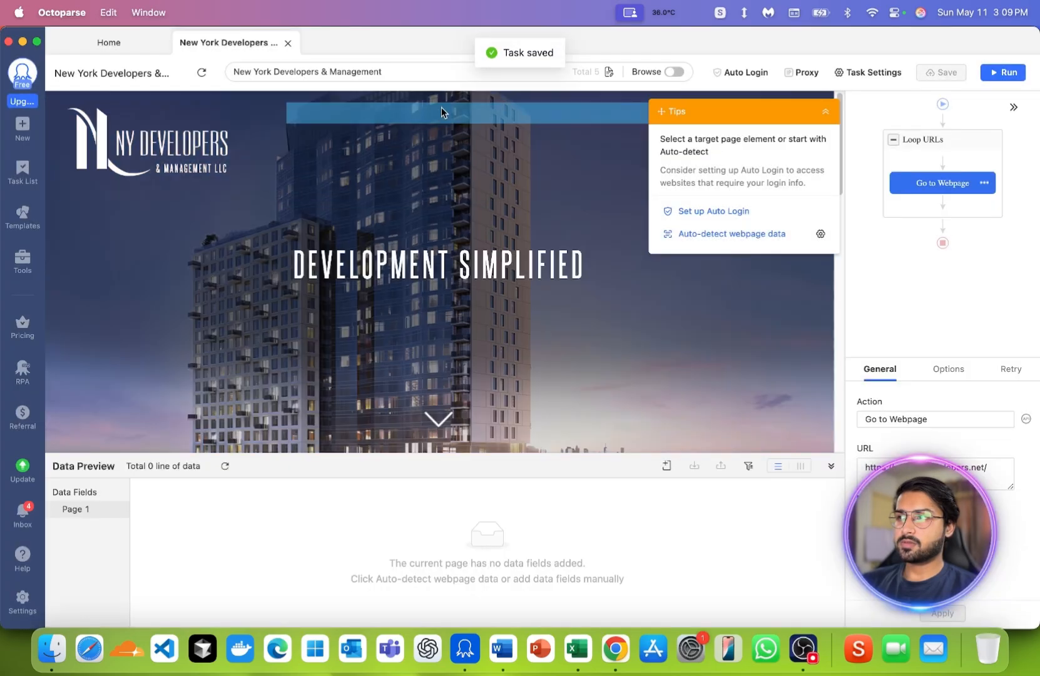
double_click(133, 73)
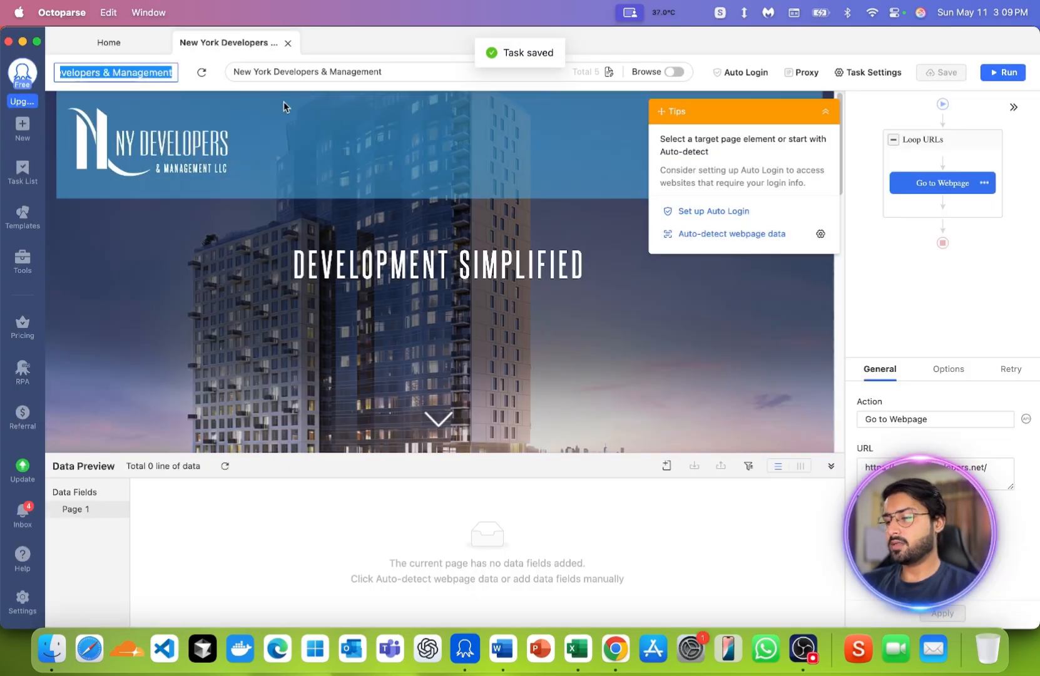
type("Email And")
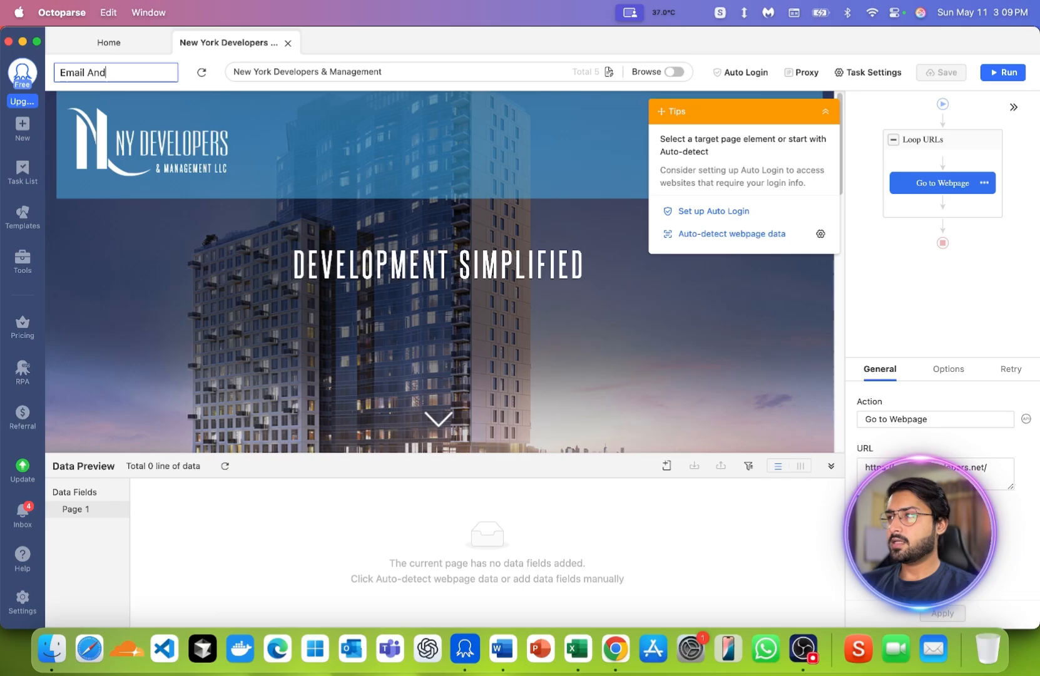
type(" Phone Bot")
key("Return")
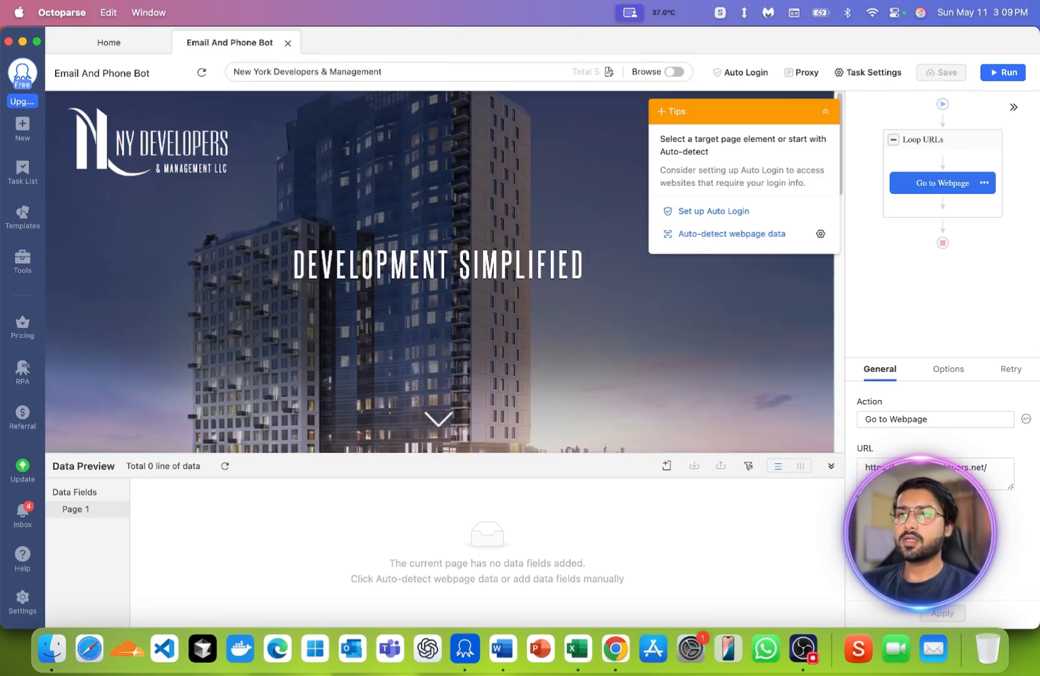
- Examine the Loop URLs step's URL source options for file import, batch generation and manual entry, and leave without changing the list
left_click(931, 151)
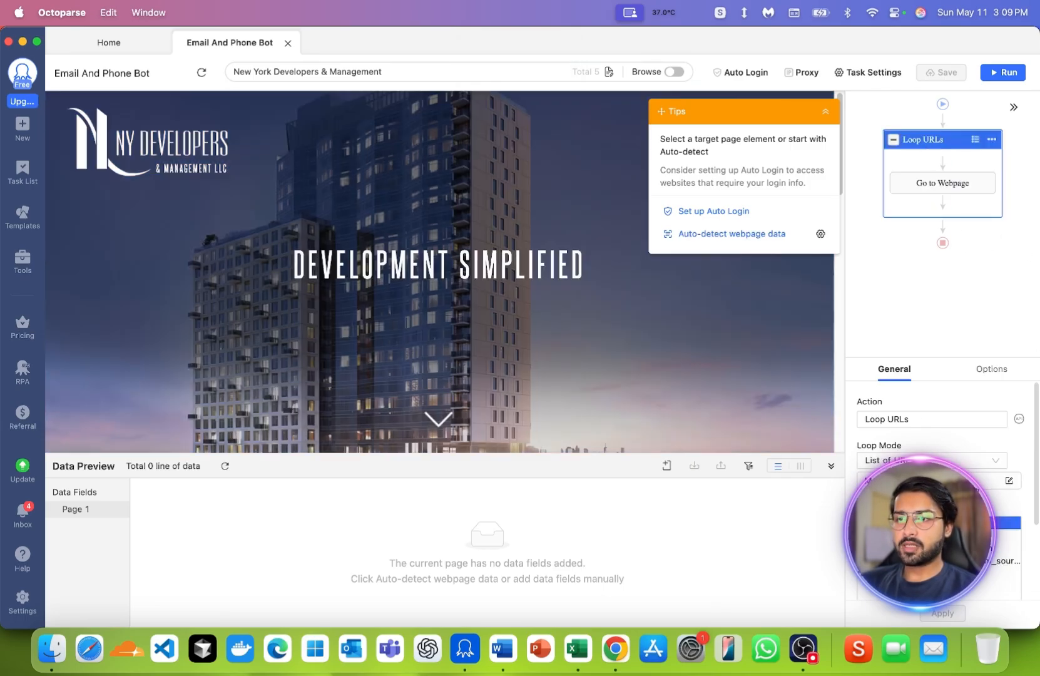
left_click(1009, 481)
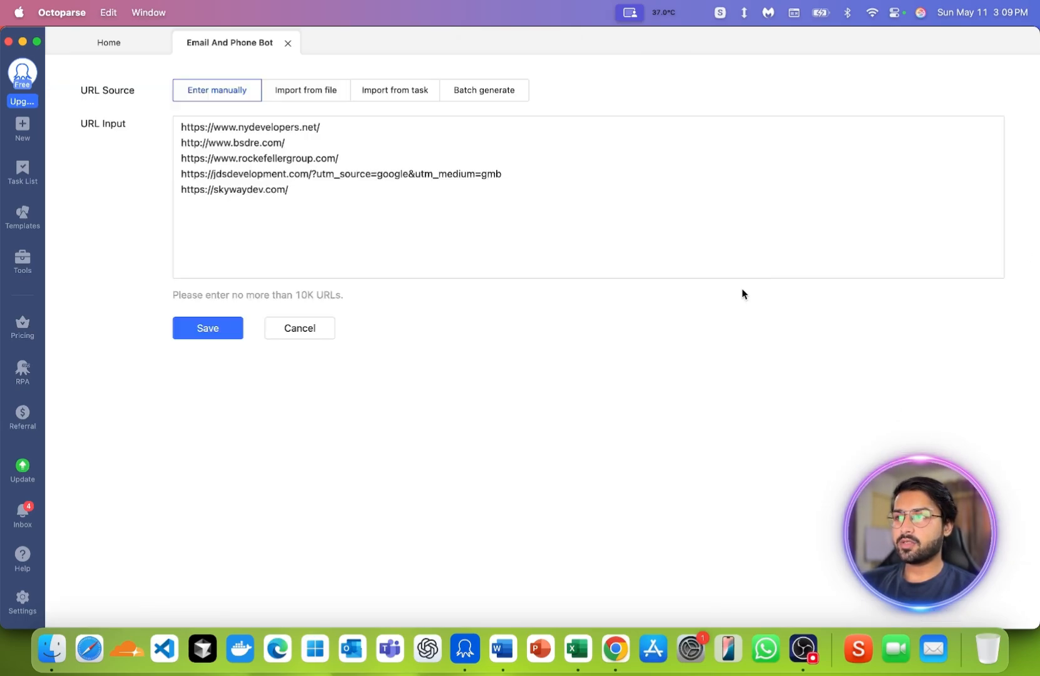
left_click(324, 92)
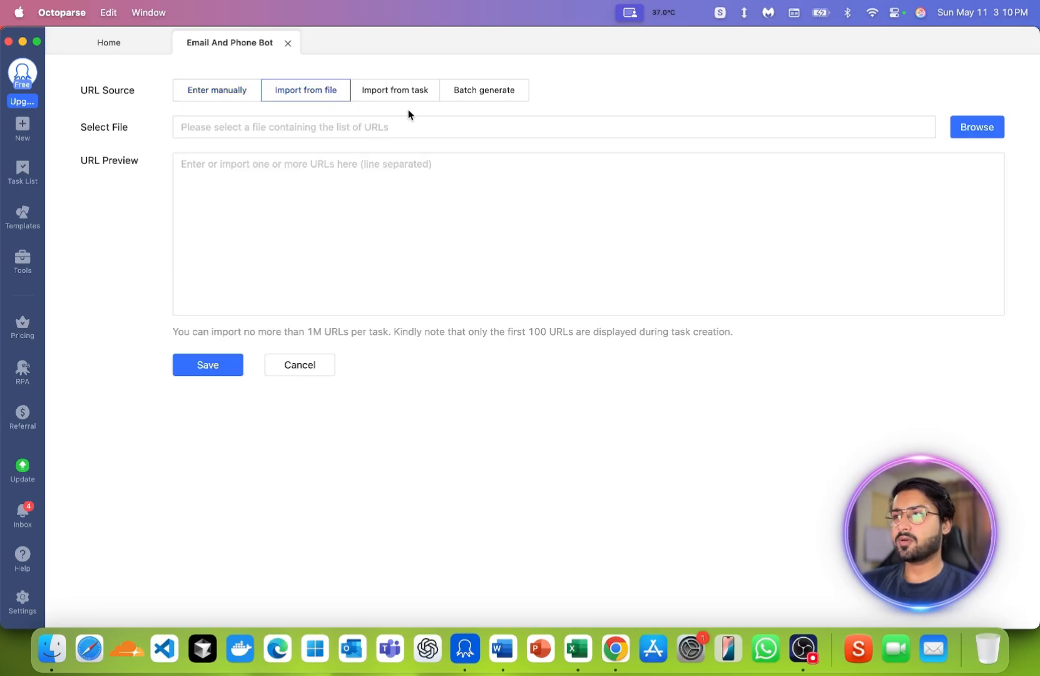
left_click(485, 93)
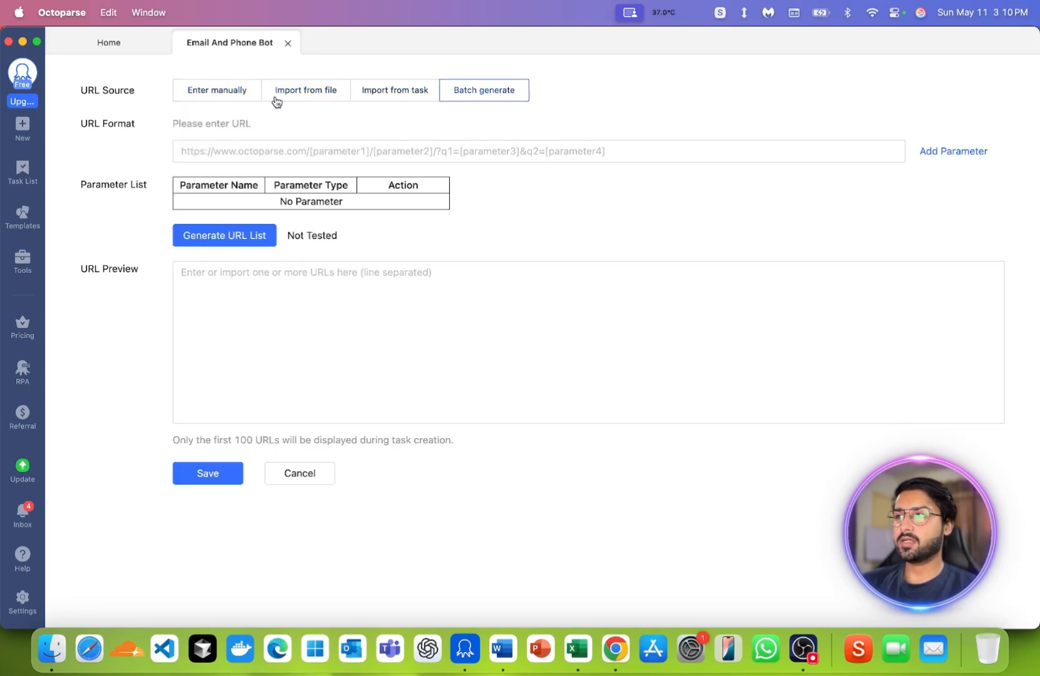
left_click(254, 96)
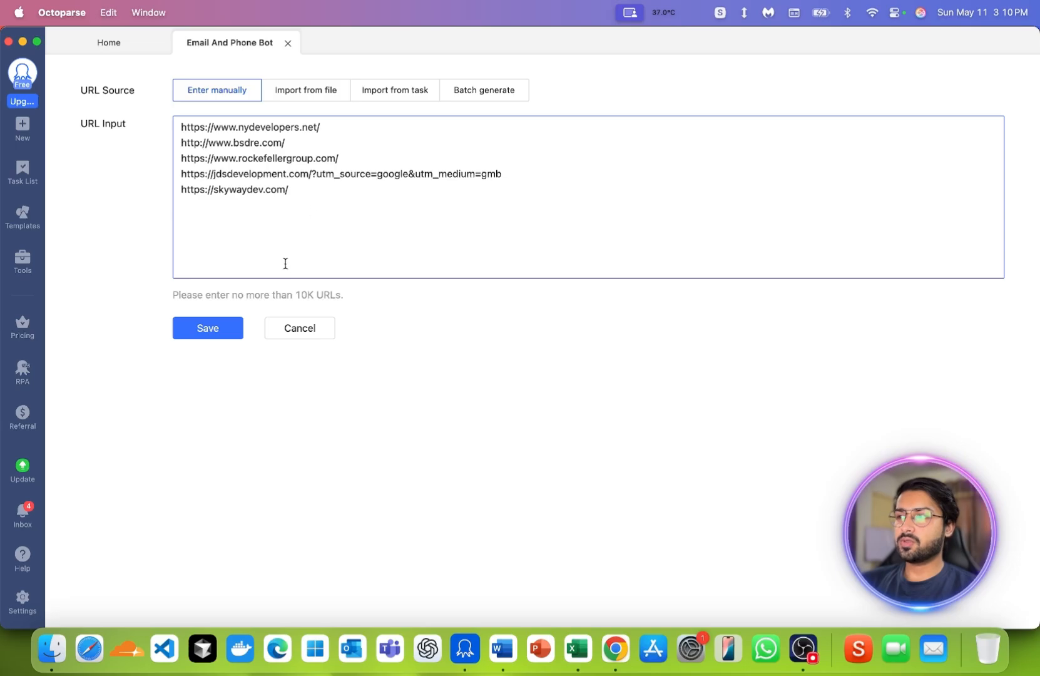
left_click(311, 328)
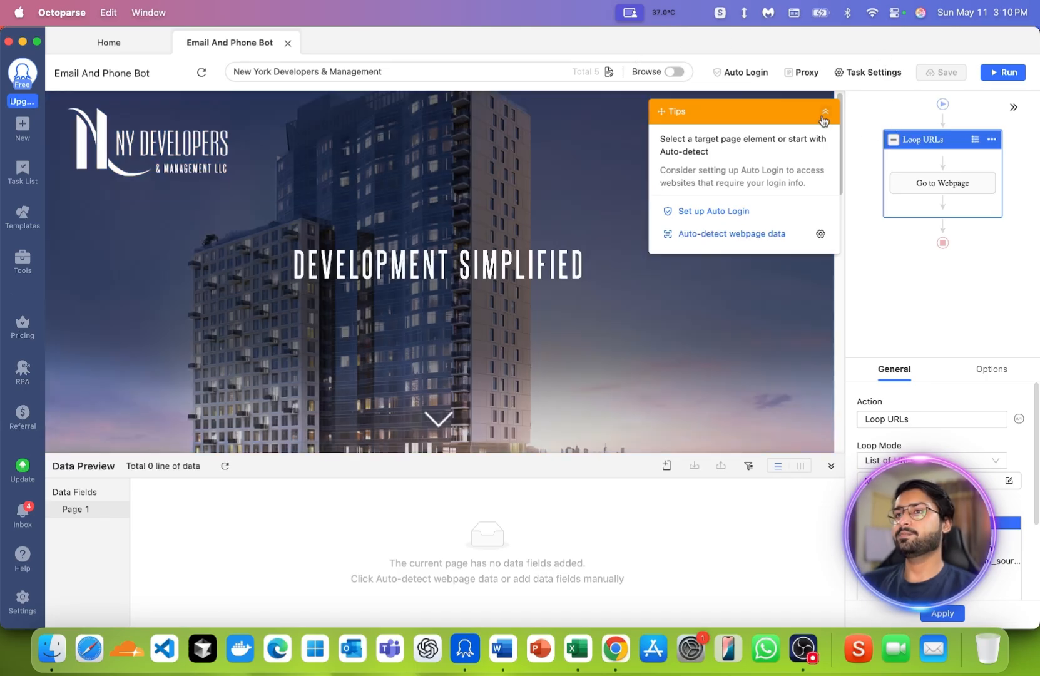
- Collapse the Tips box and look through the NY Developers home page in the task preview down to its footer
left_click(825, 113)
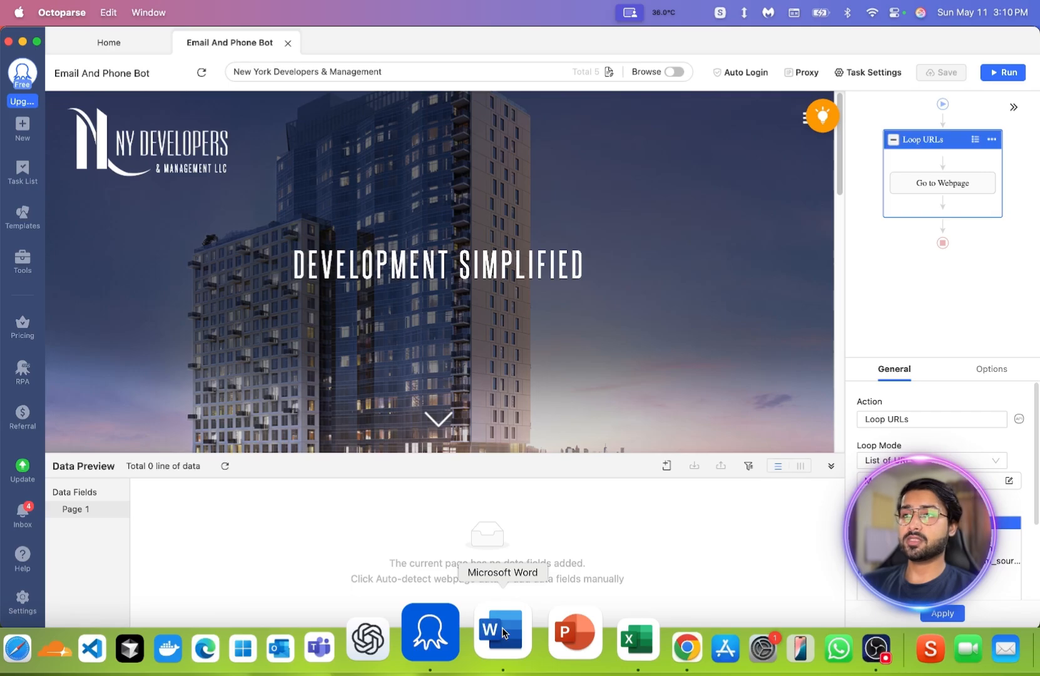
scroll(609, 363, "down", 15)
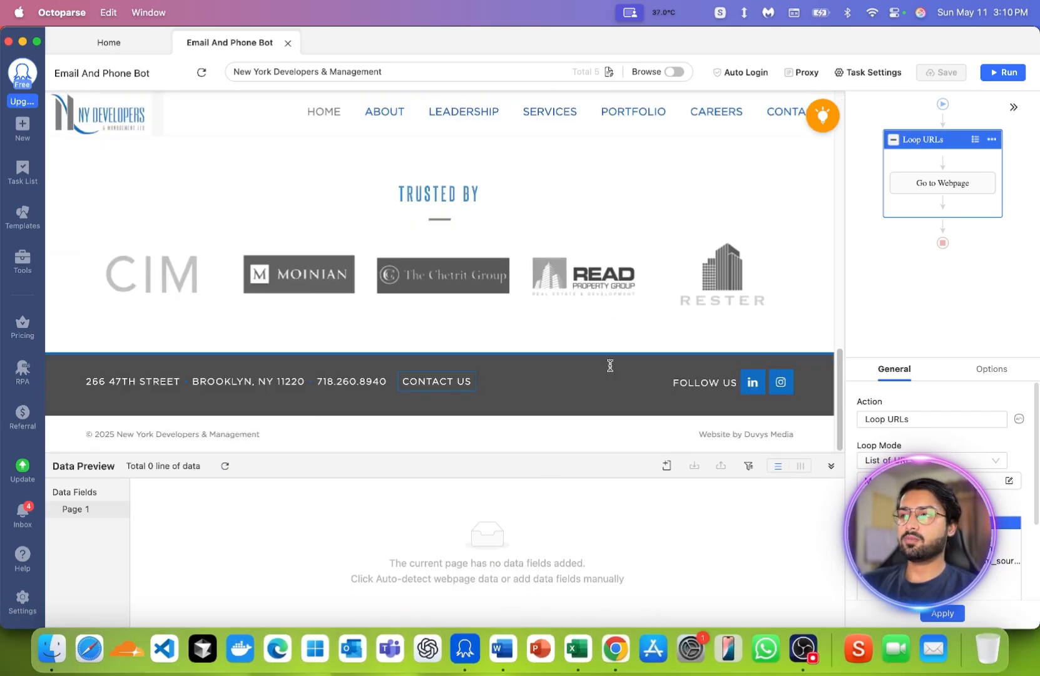
scroll(610, 364, "up", 5)
scroll(610, 365, "down", 3)
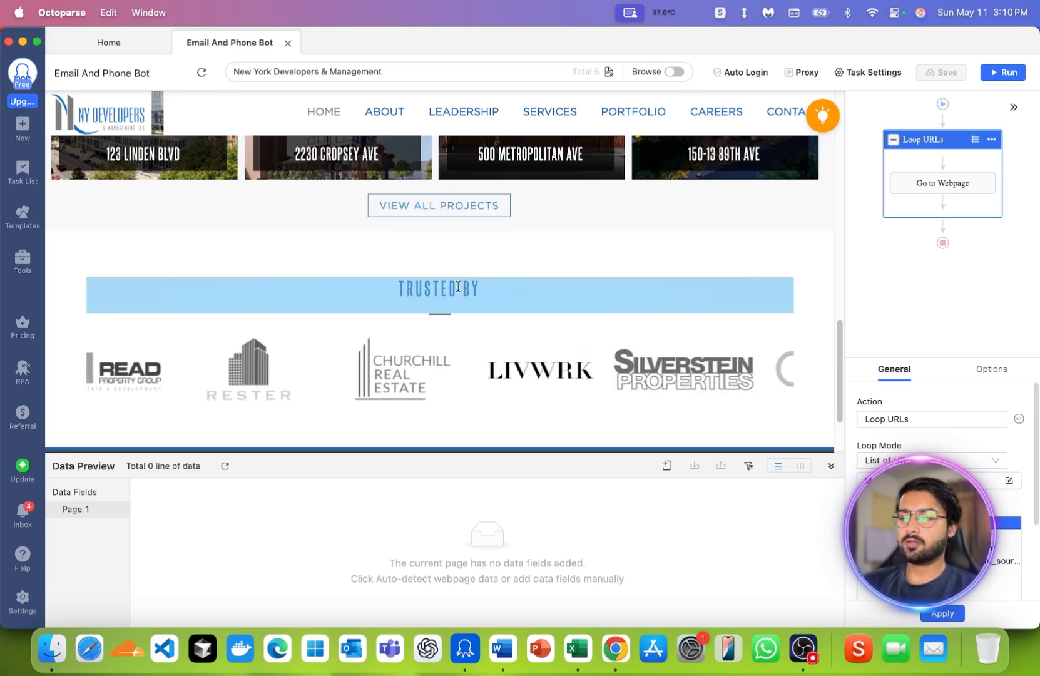
left_click(506, 632)
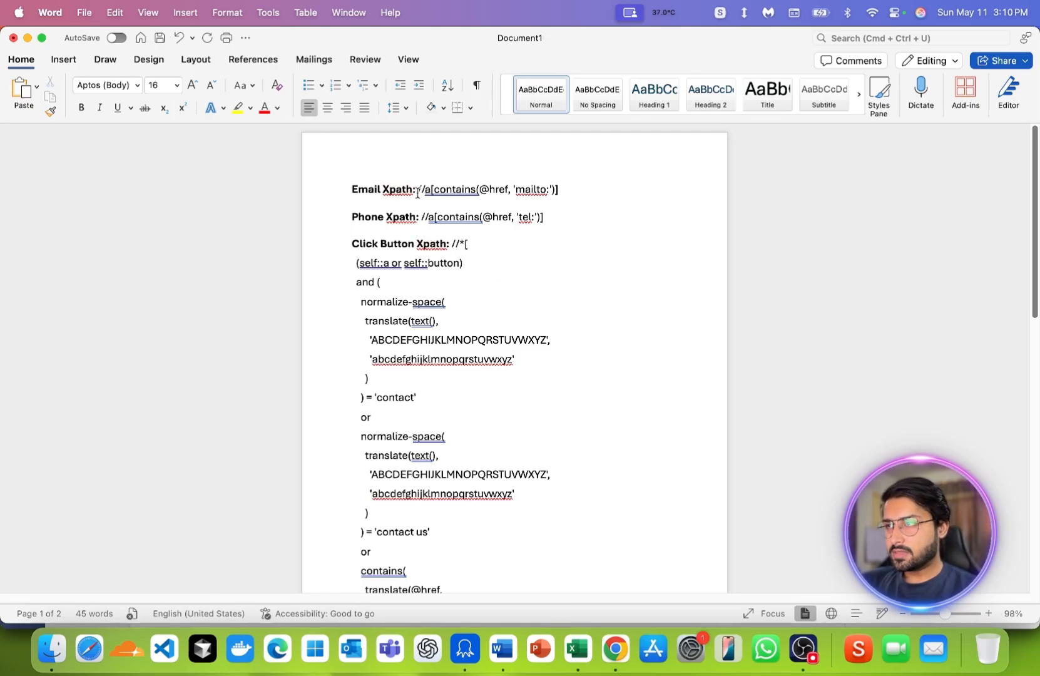
left_click_drag(417, 192, 557, 191)
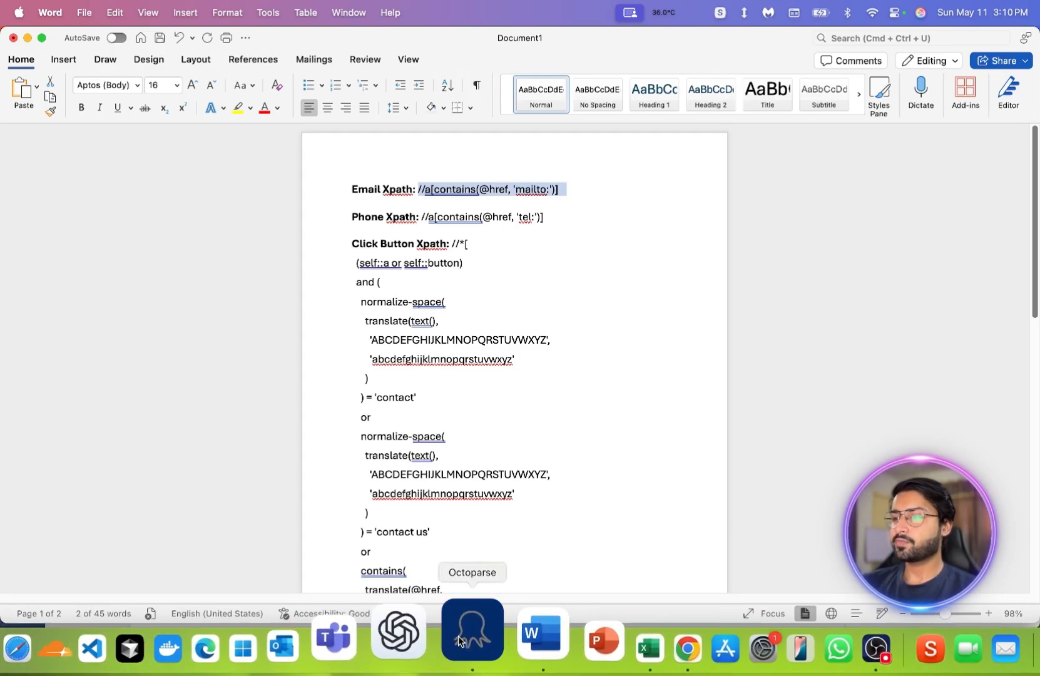
left_click(487, 633)
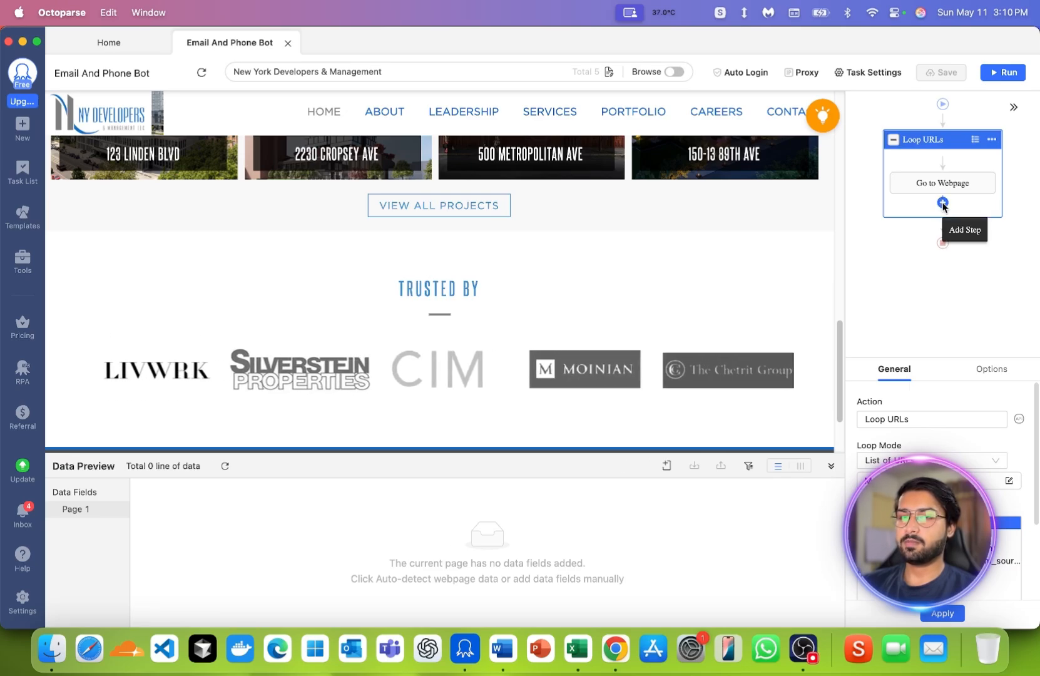
- Add an Extract Data step after Go to Webpage inside Loop URLs and apply a wait before its action
left_click(942, 203)
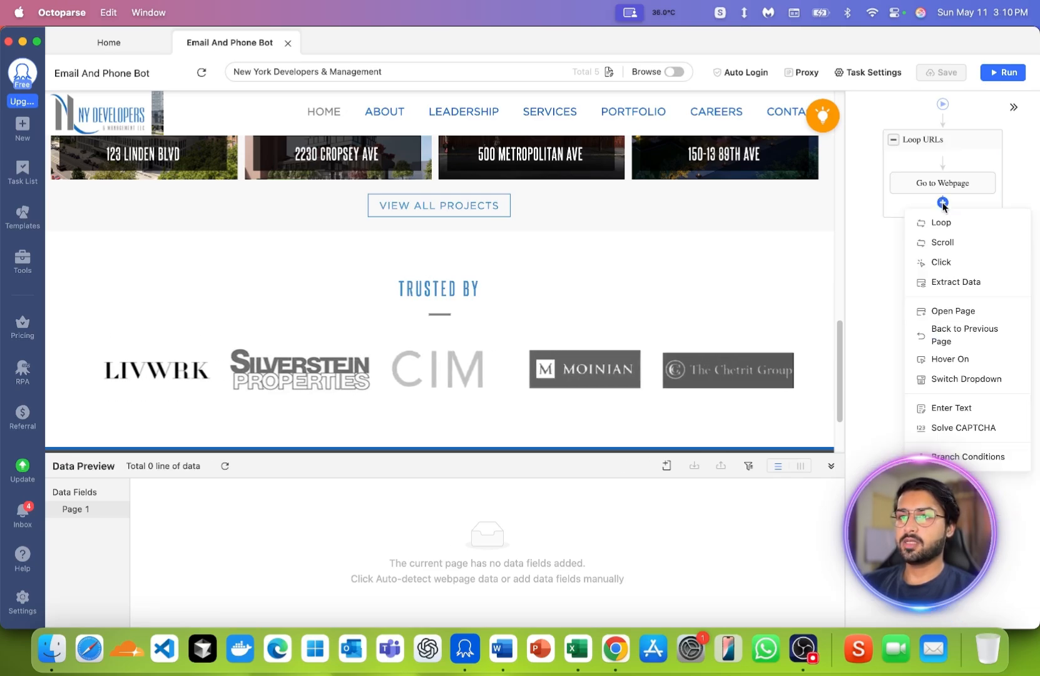
left_click(948, 283)
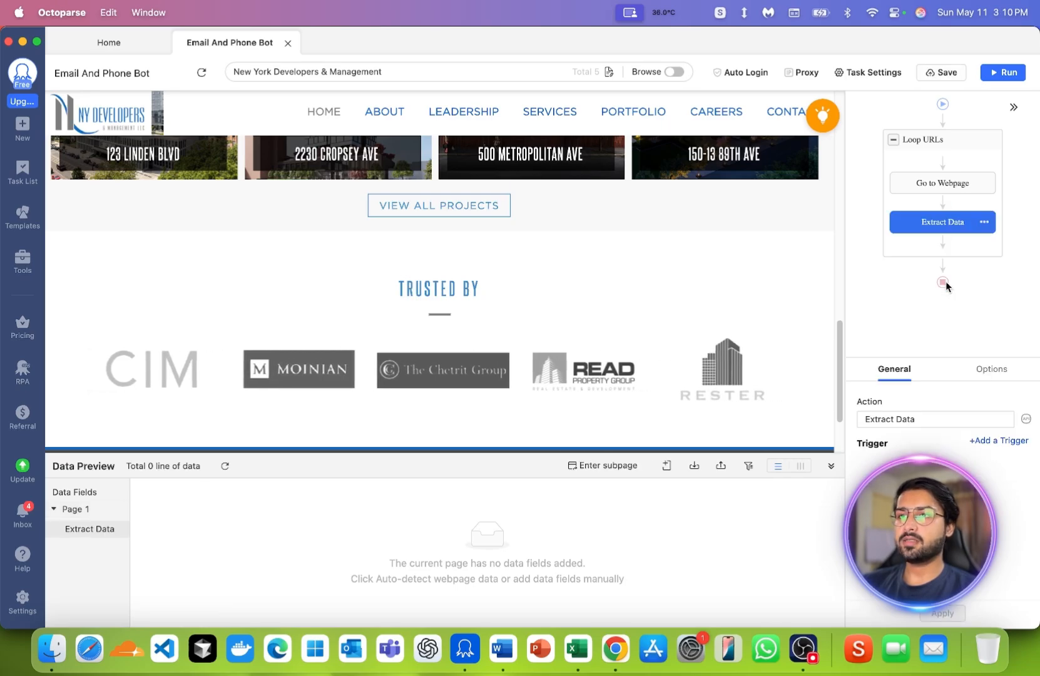
left_click(986, 369)
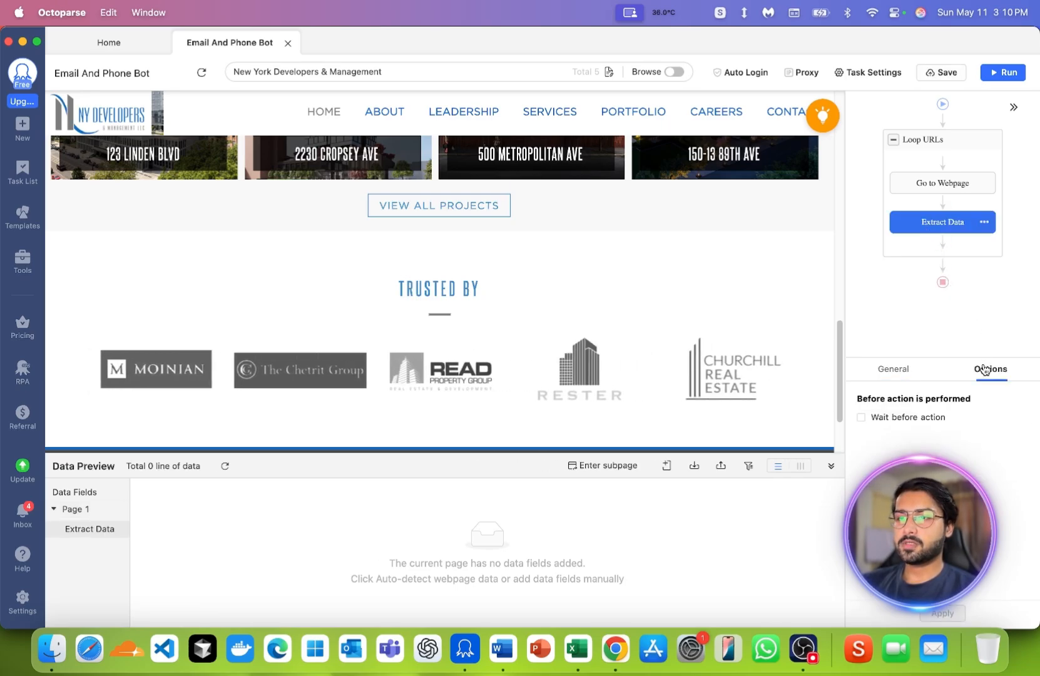
left_click(924, 419)
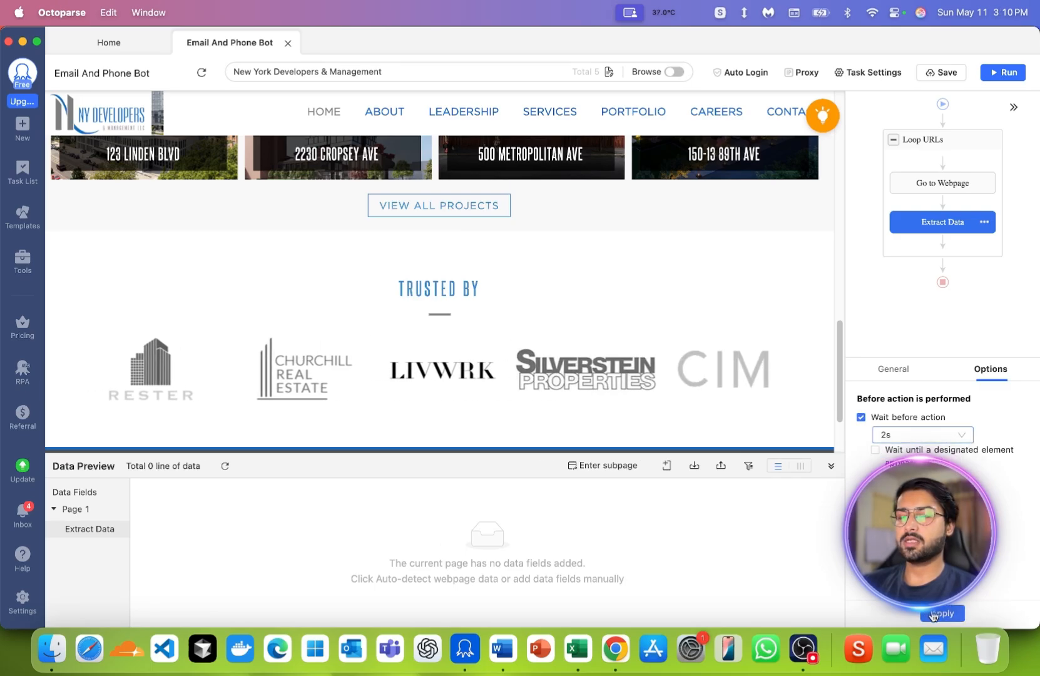
left_click(933, 615)
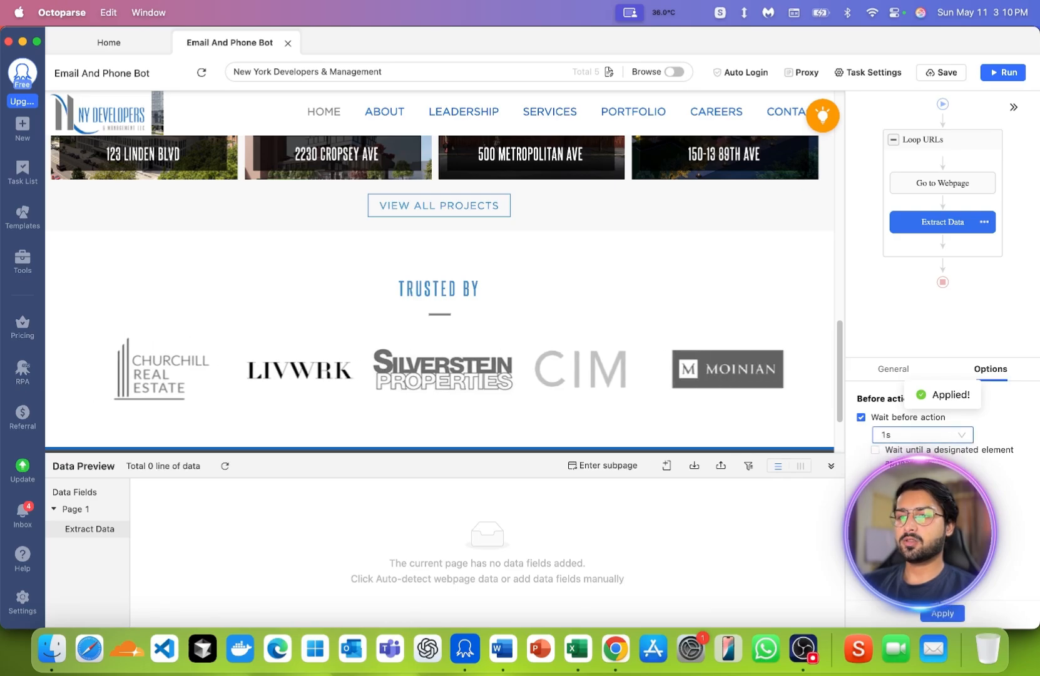
- Save the task and add the page-level Page URL as a data field in the Extract Data step
left_click(949, 74)
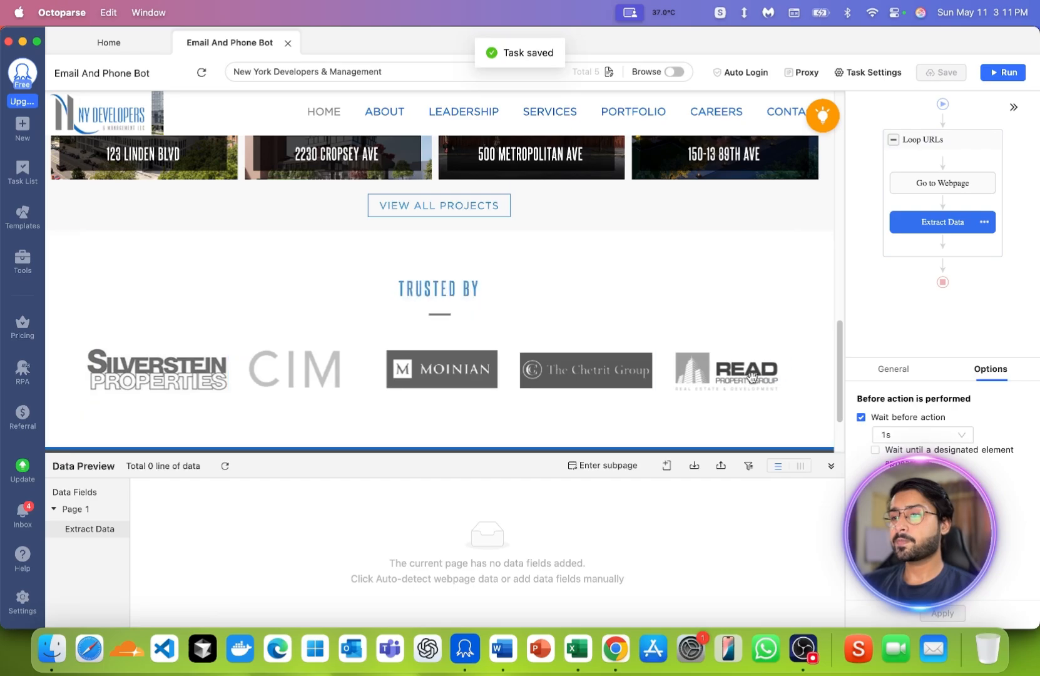
left_click(667, 467)
mouse_move(639, 527)
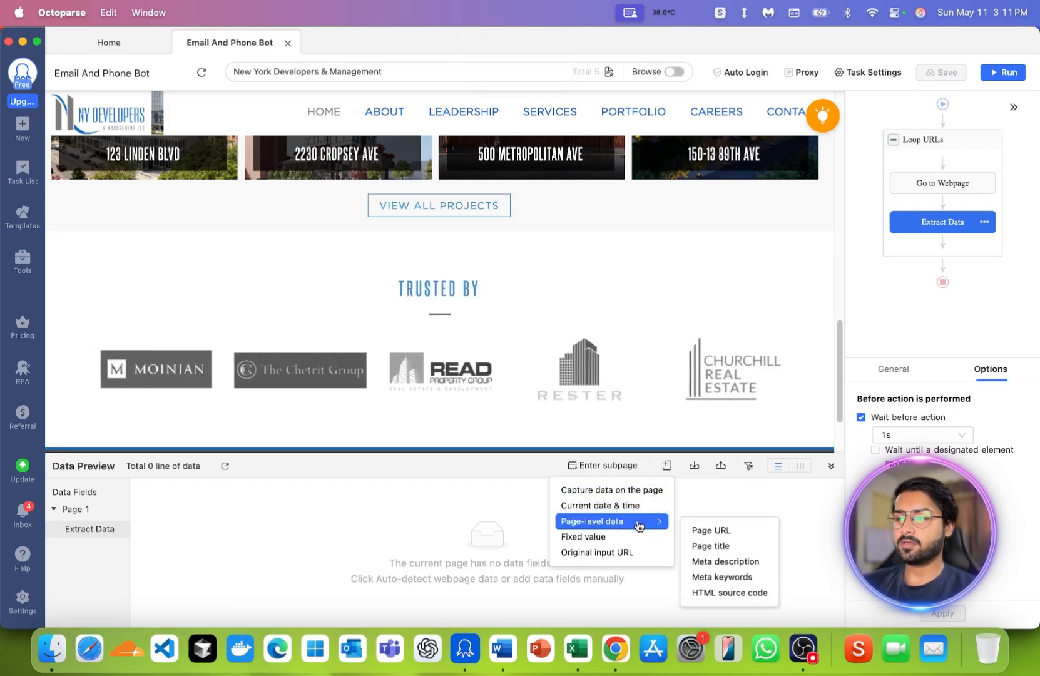
left_click(706, 532)
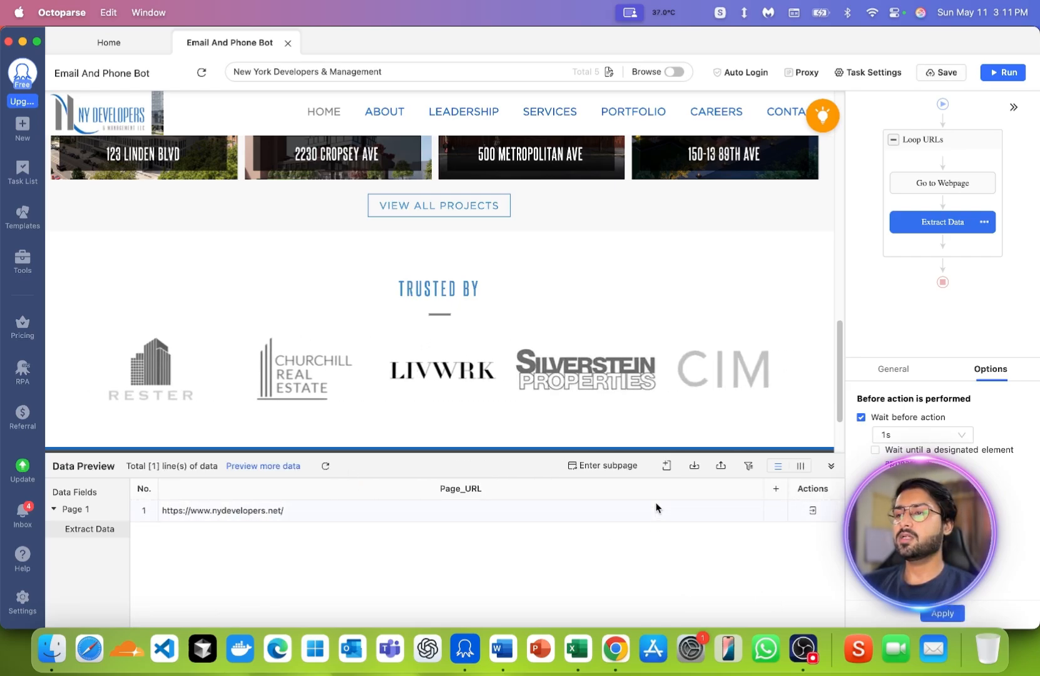
left_click(667, 467)
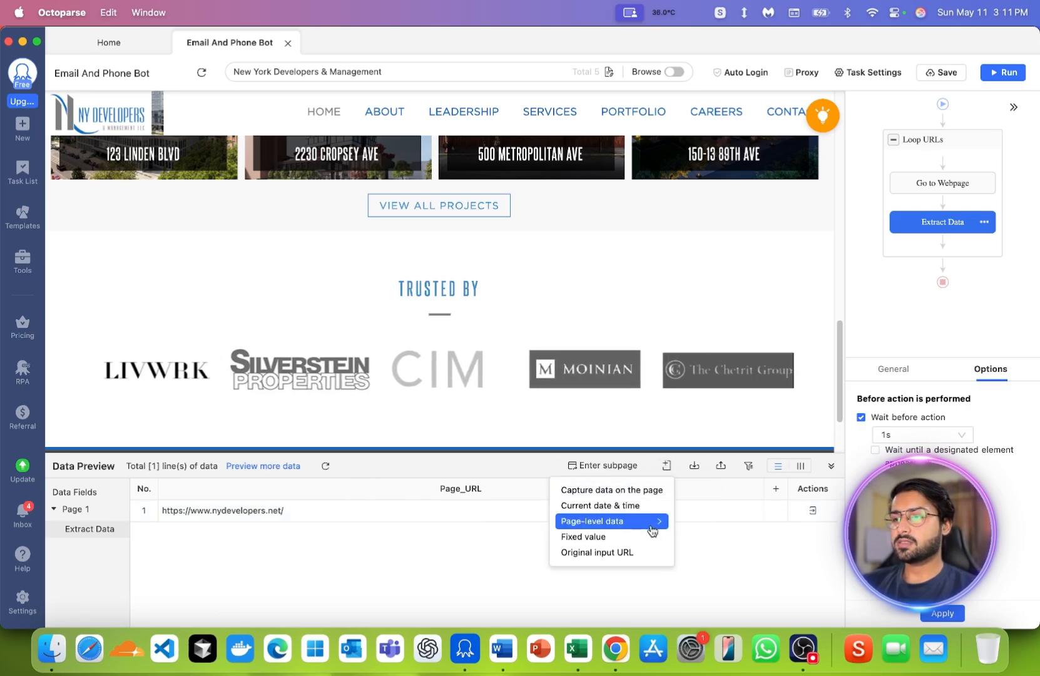
mouse_move(652, 531)
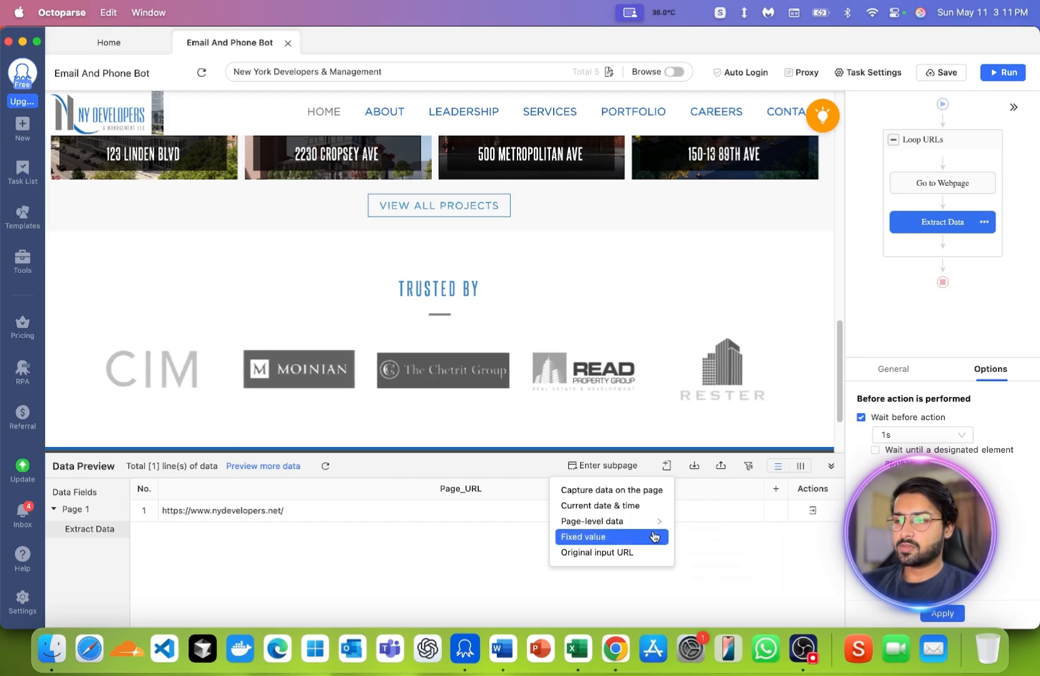
left_click(619, 492)
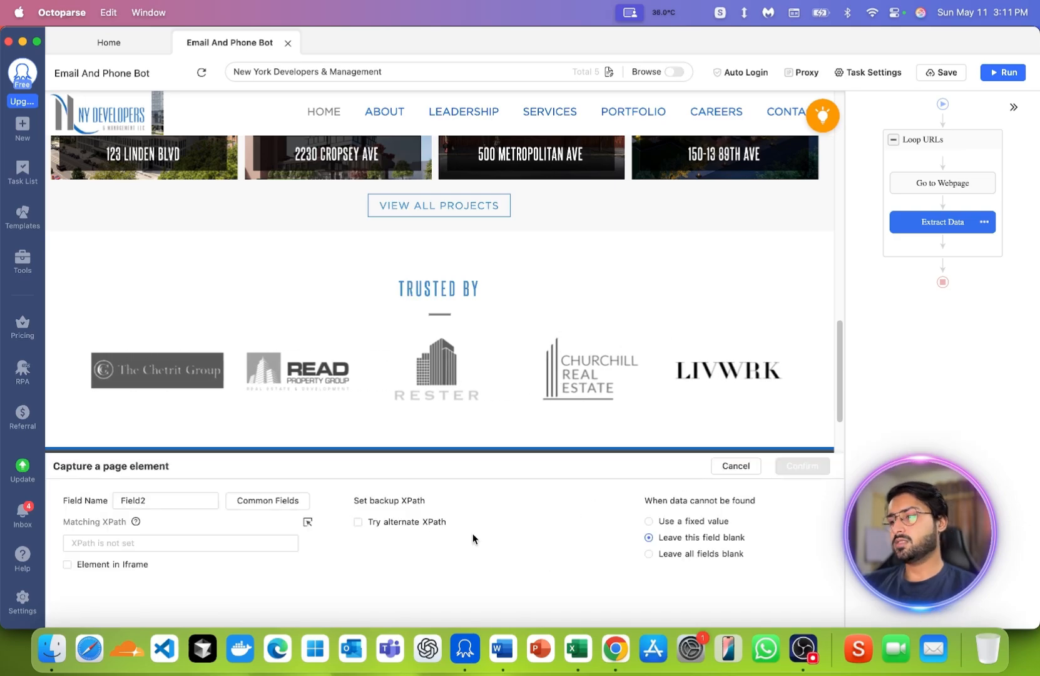
left_click(108, 542)
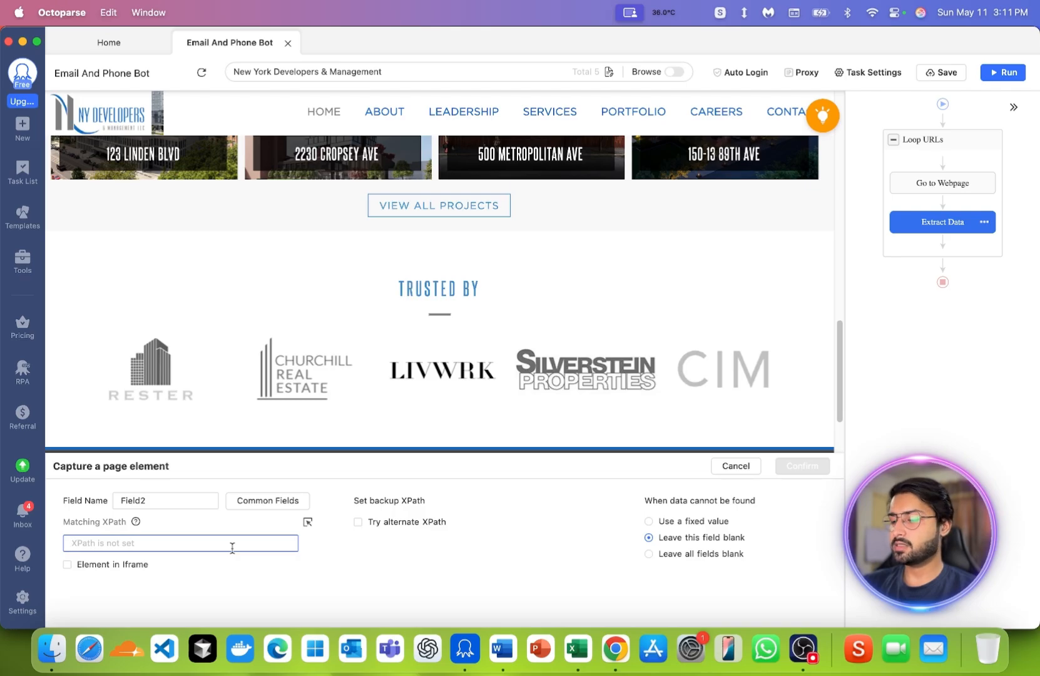
type("//a[contains(@href, 'mailto:')]")
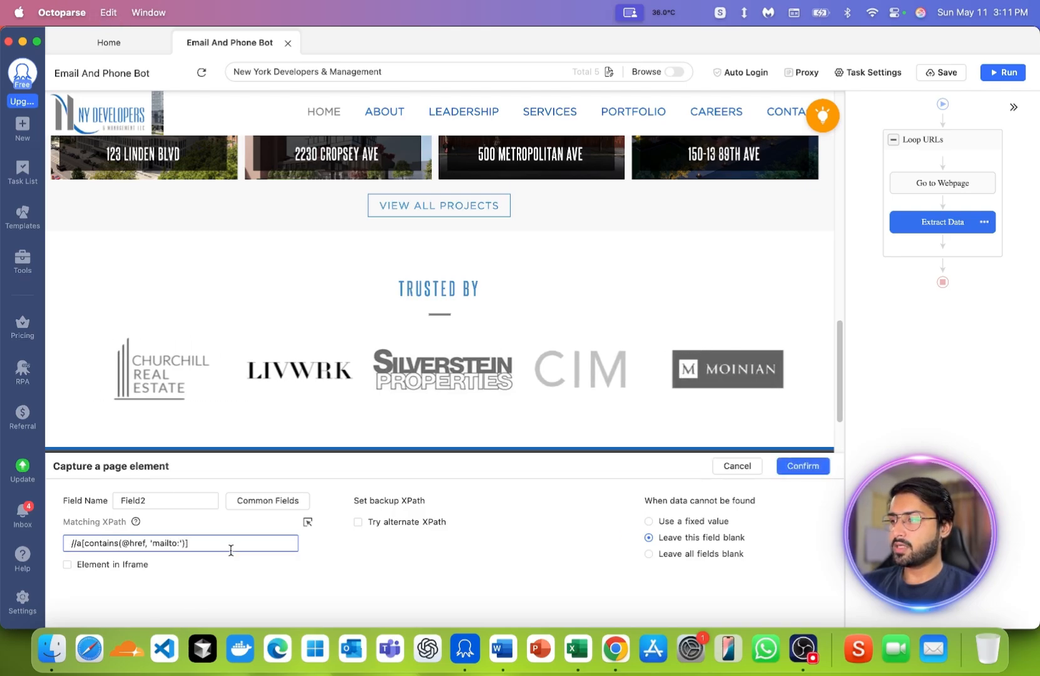
double_click(194, 497)
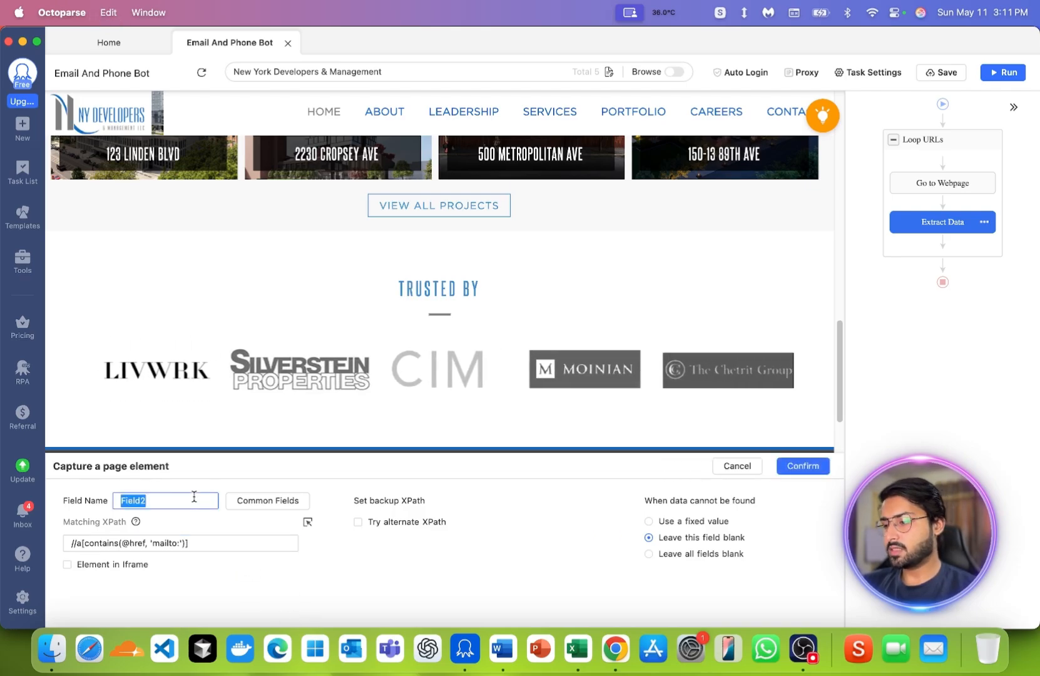
type("Email")
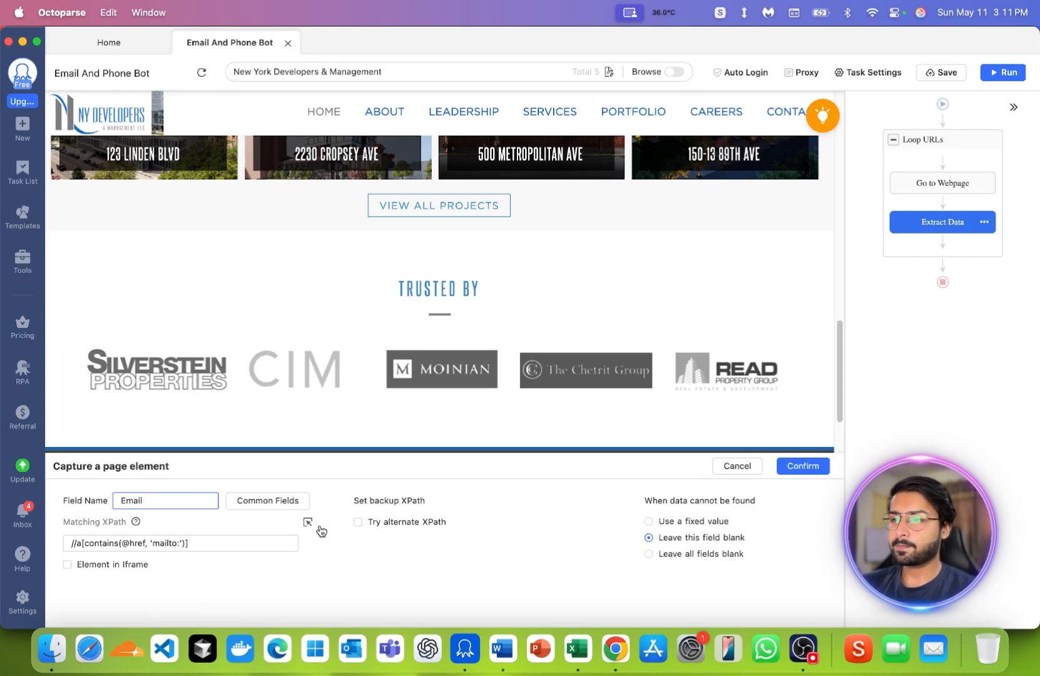
left_click(790, 466)
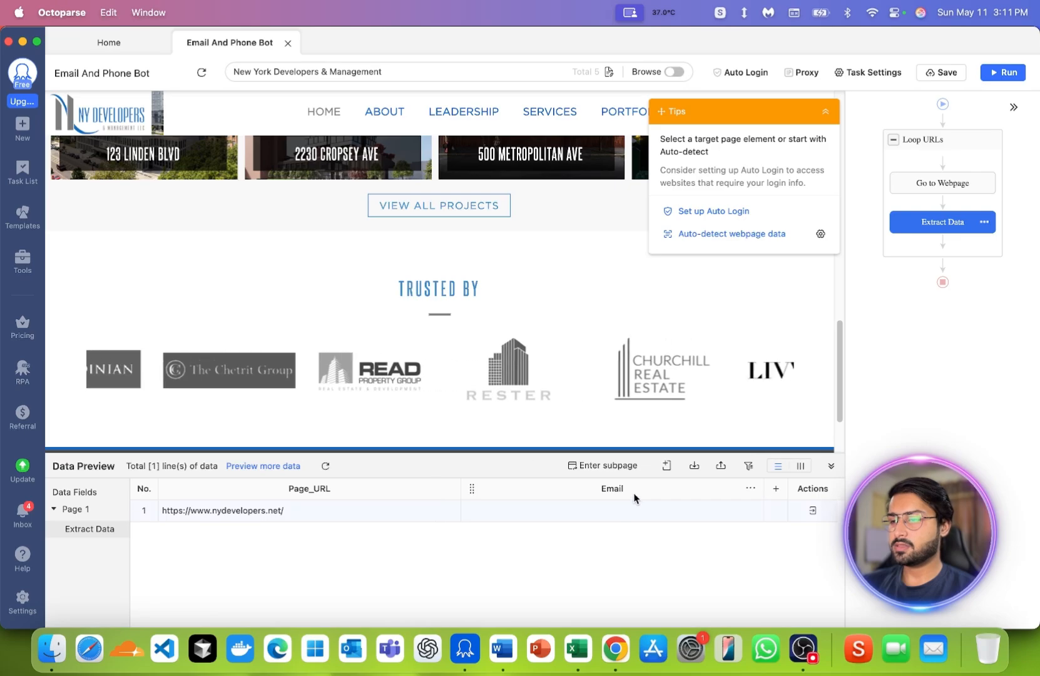
left_click(495, 648)
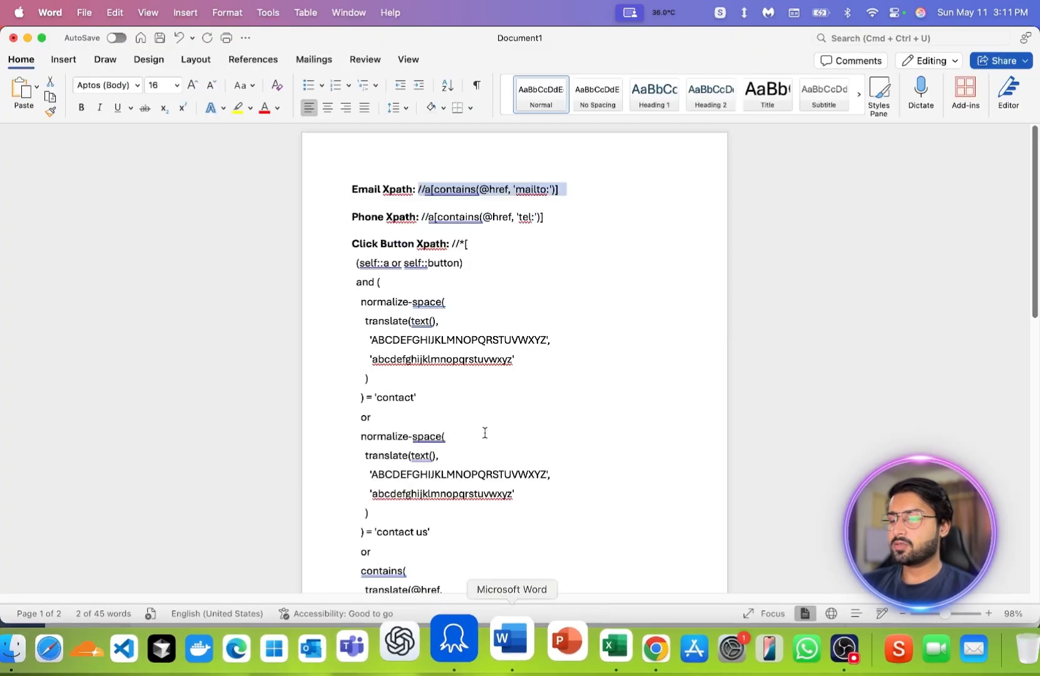
left_click_drag(556, 223, 422, 223)
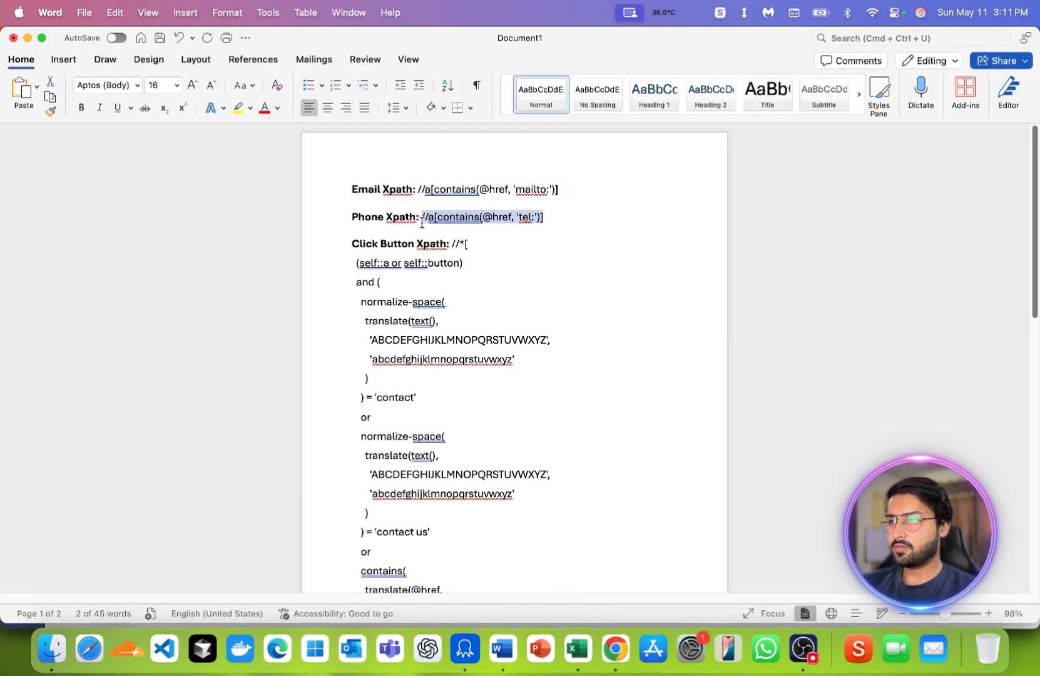
left_click(476, 644)
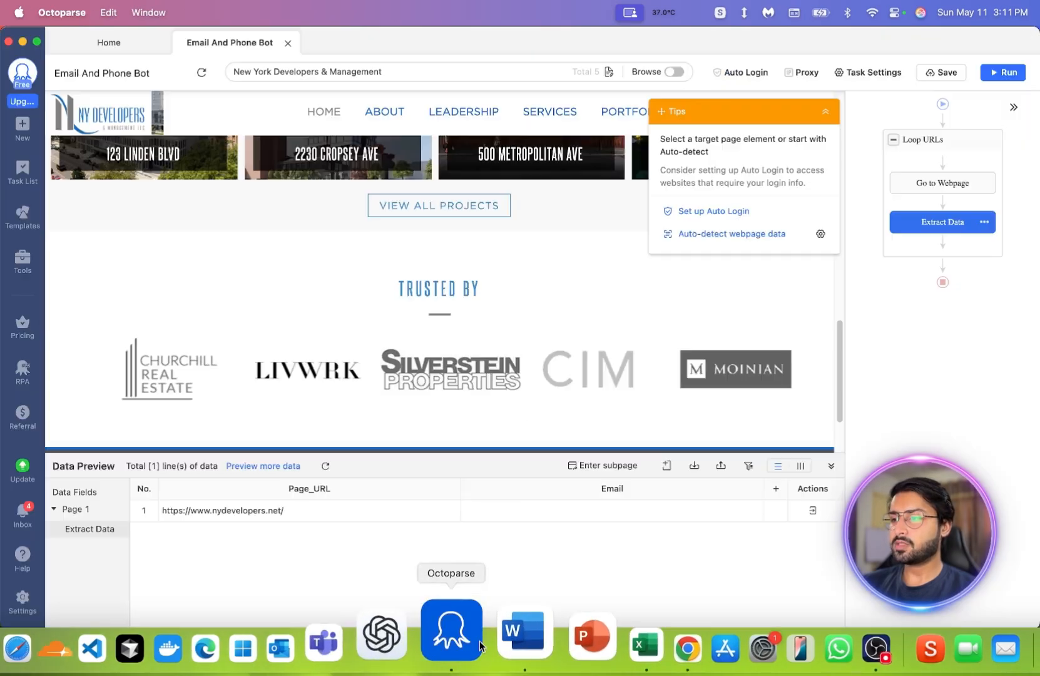
left_click(668, 468)
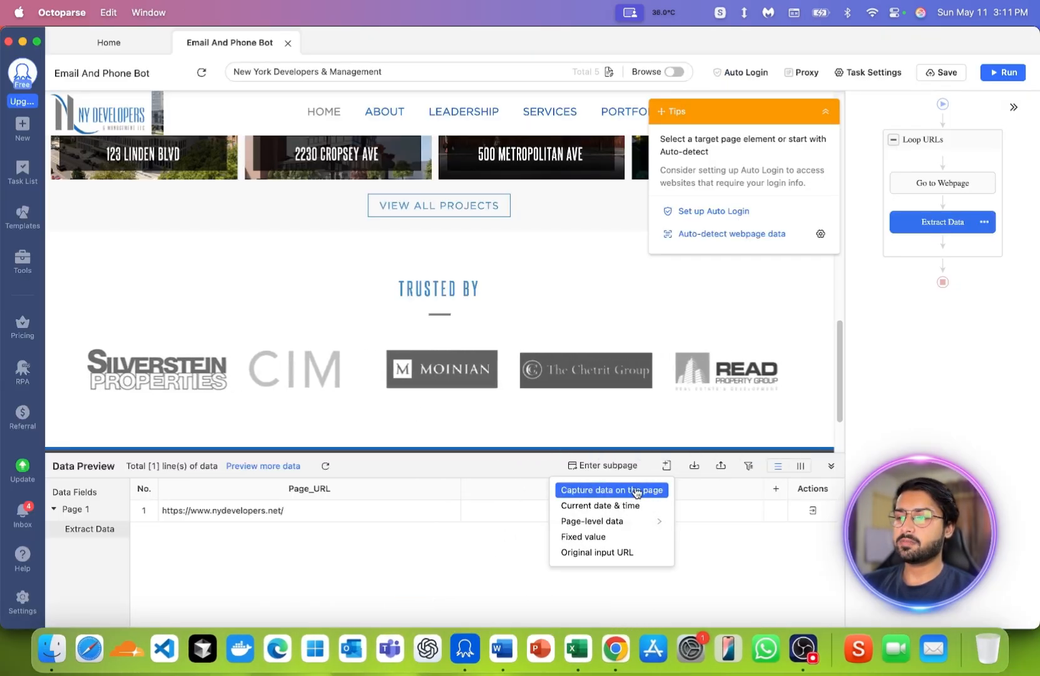
left_click(640, 492)
left_click(276, 550)
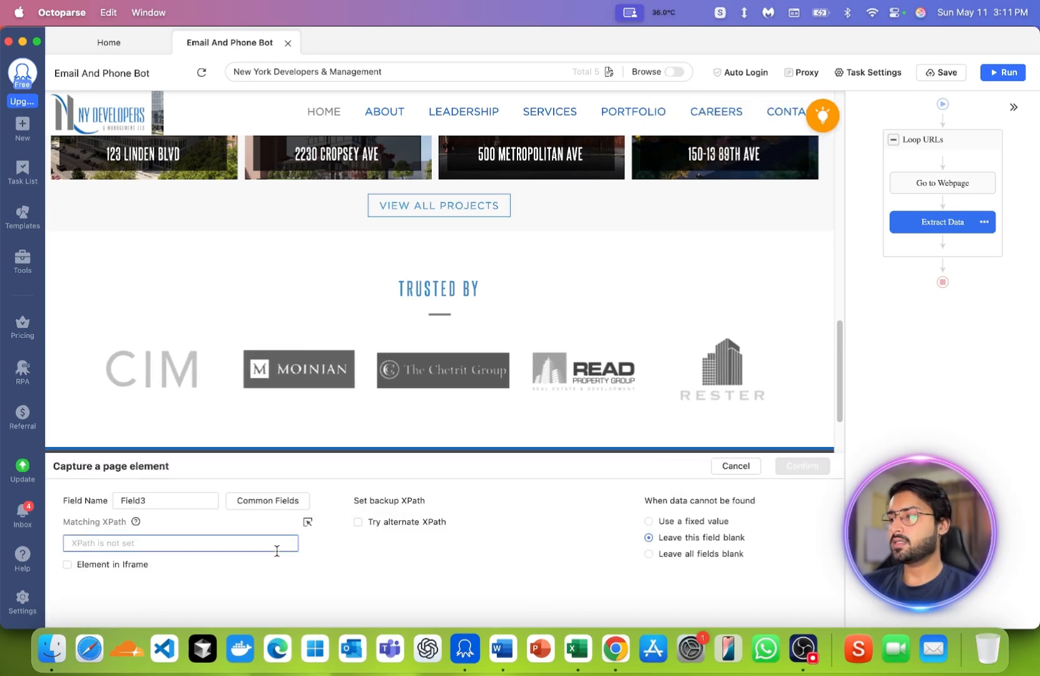
type("//a[contains(@href, 'tel:')]")
left_click(209, 499)
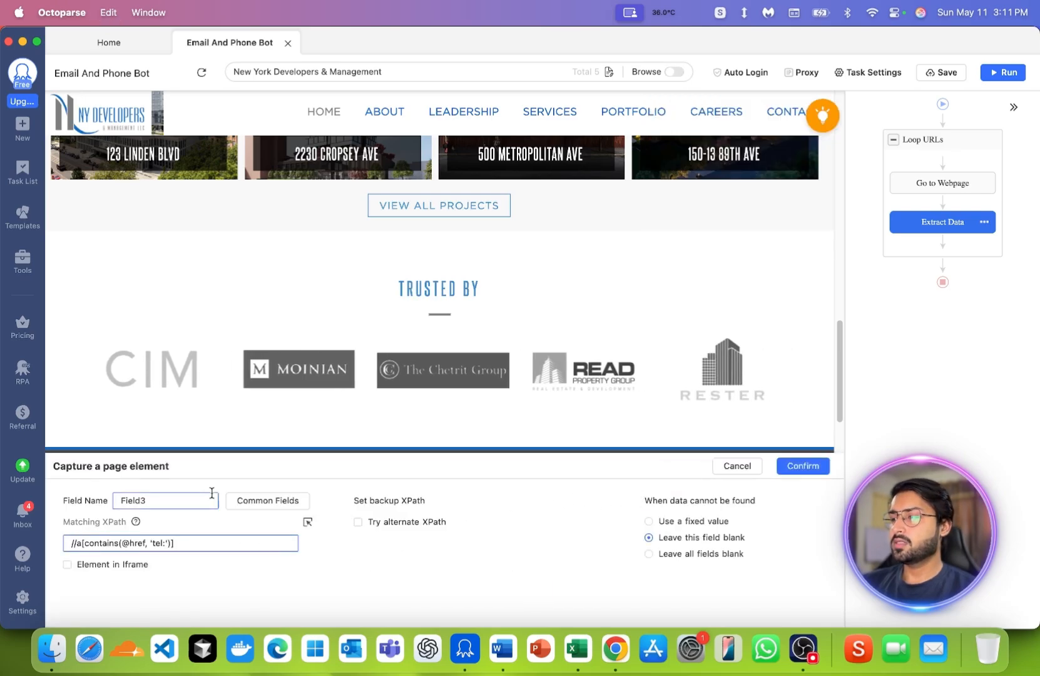
double_click(164, 503)
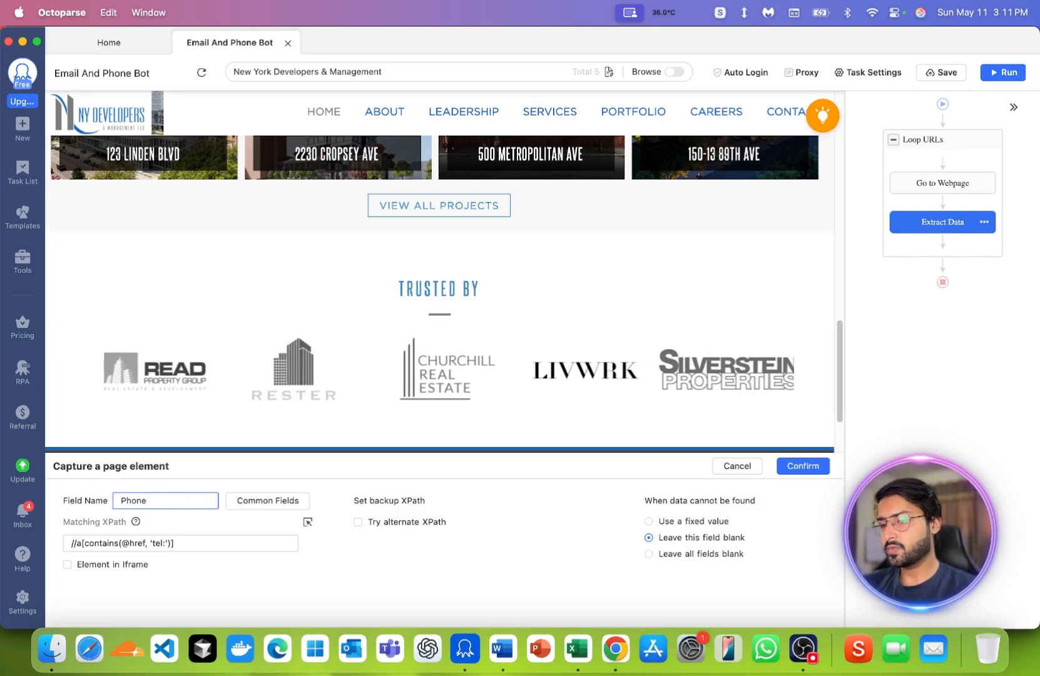
type("Phone_Number")
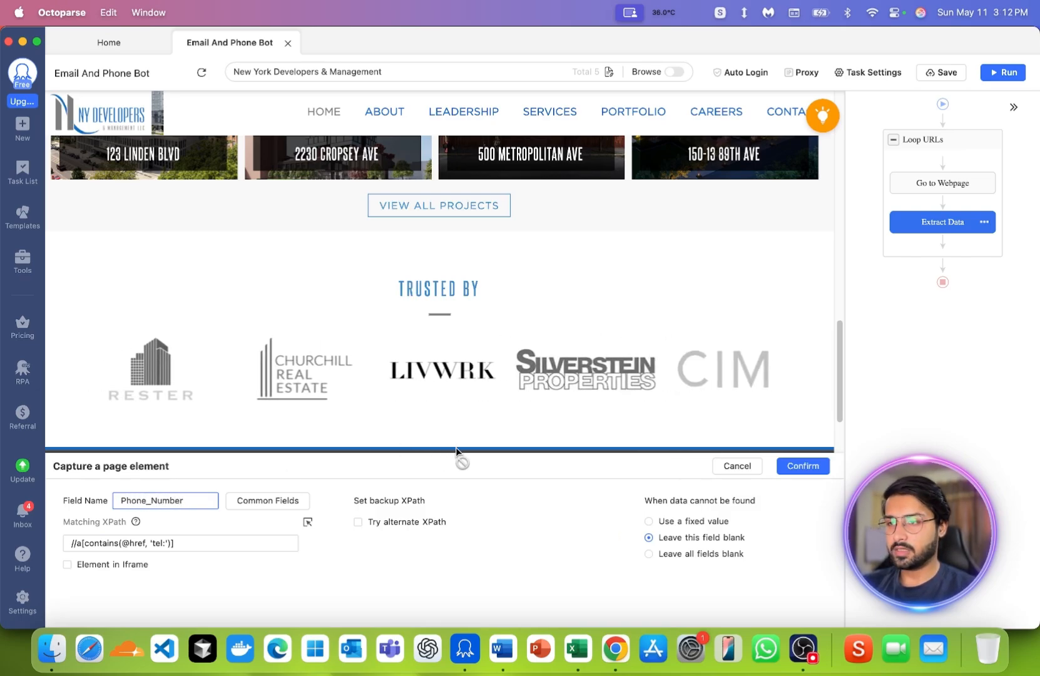
left_click(794, 471)
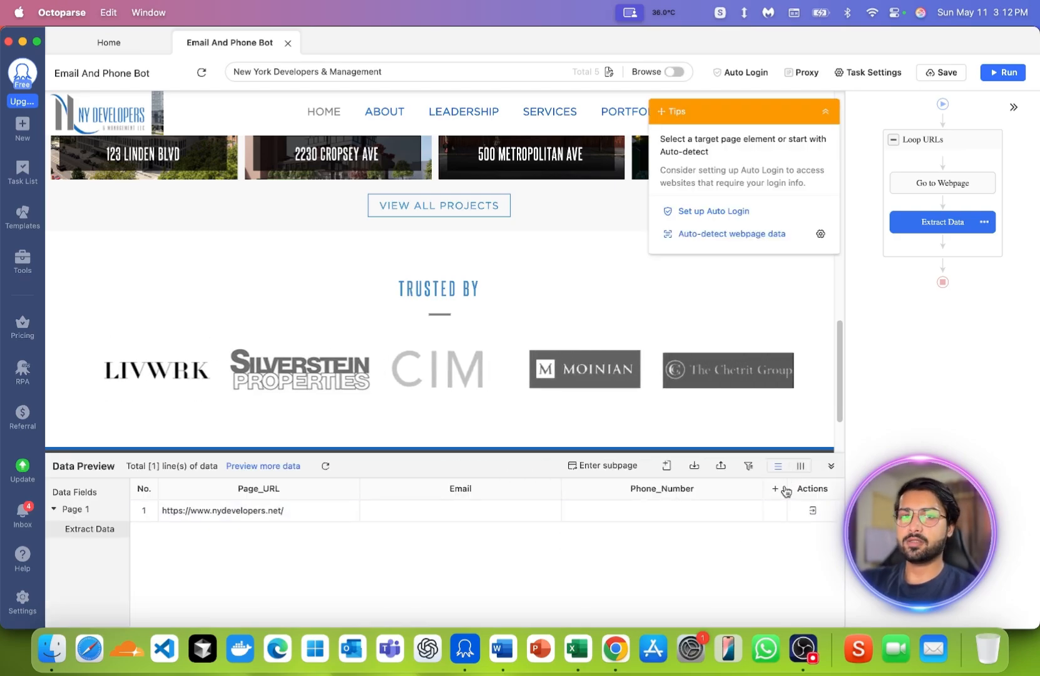
- Add a Click step after Extract Data inside Loop URLs and check the site's Contact Us link in the preview
left_click(942, 242)
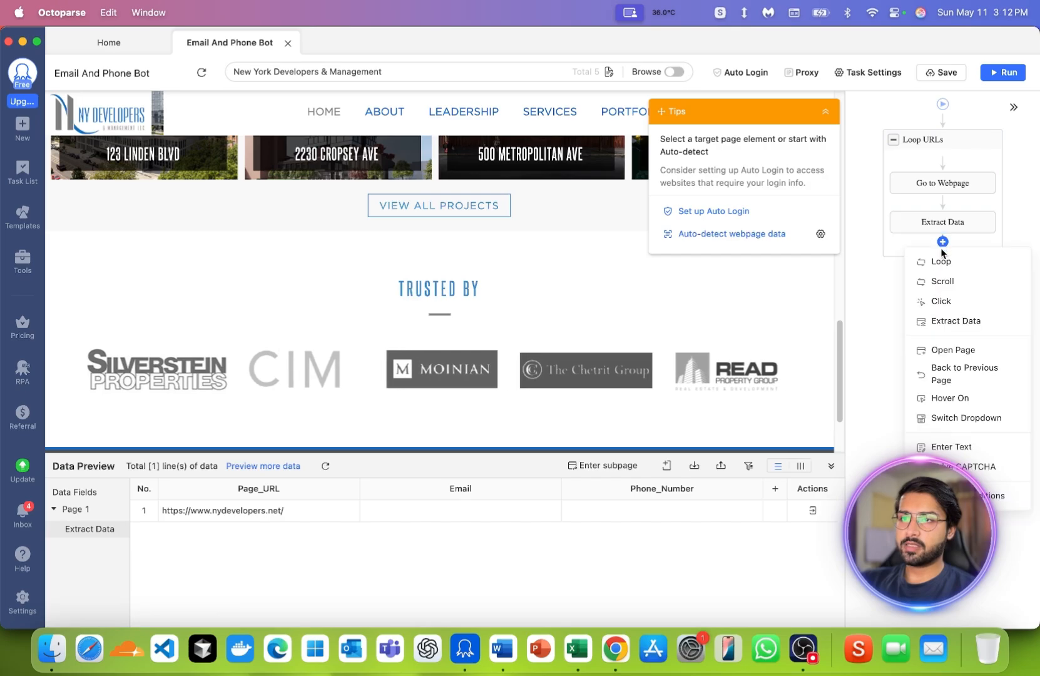
left_click(937, 302)
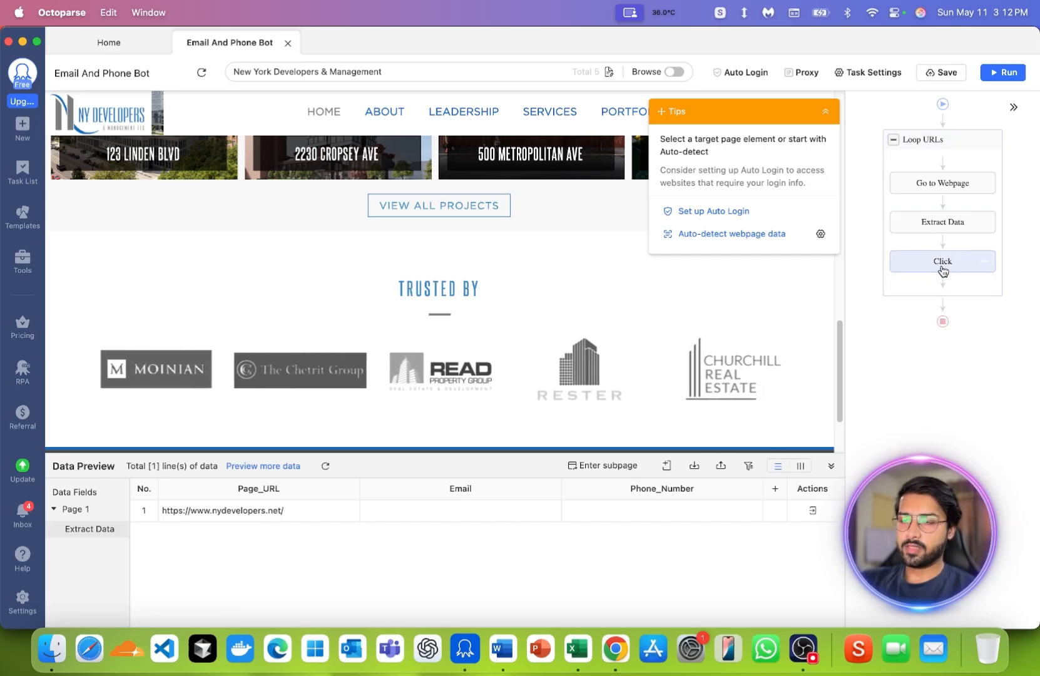
left_click(946, 267)
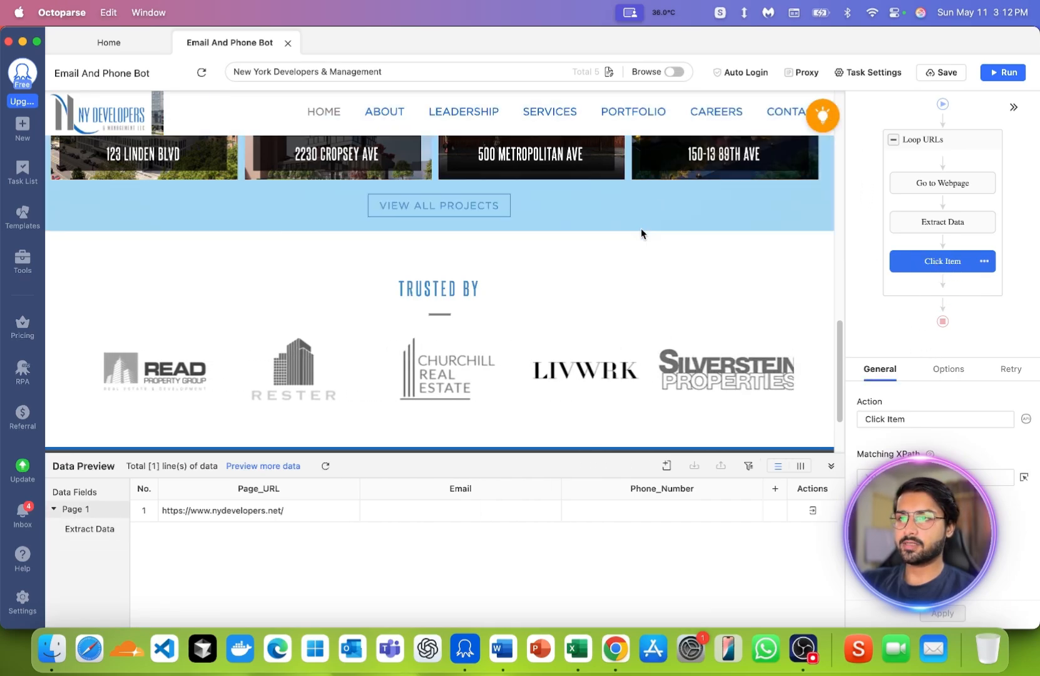
scroll(621, 283, "down", 3)
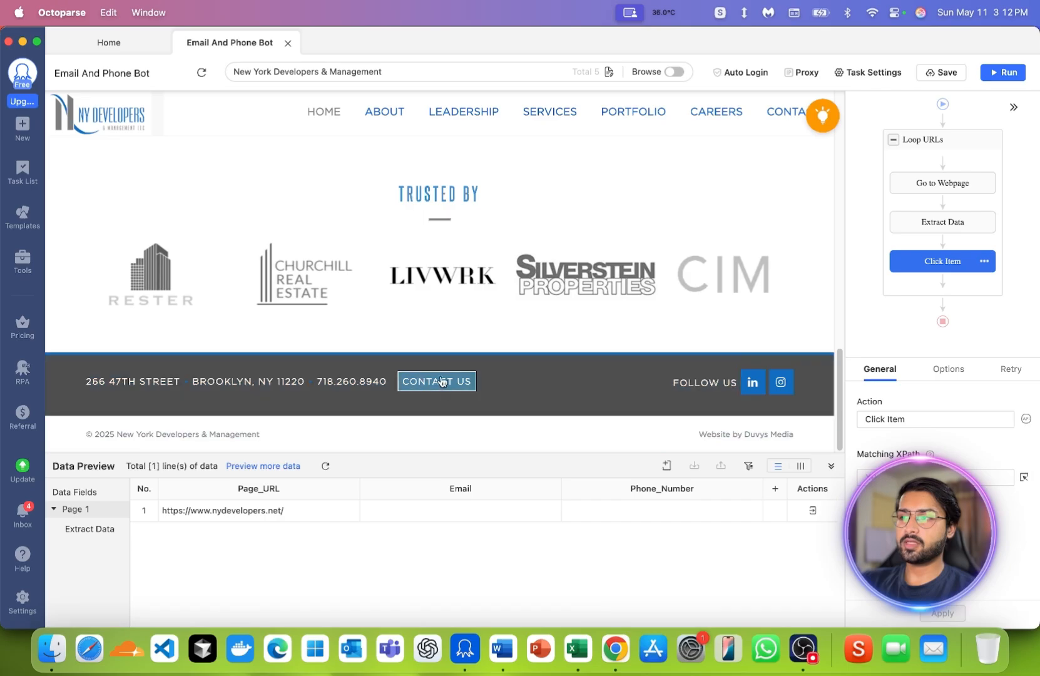
scroll(479, 350, "up", 10)
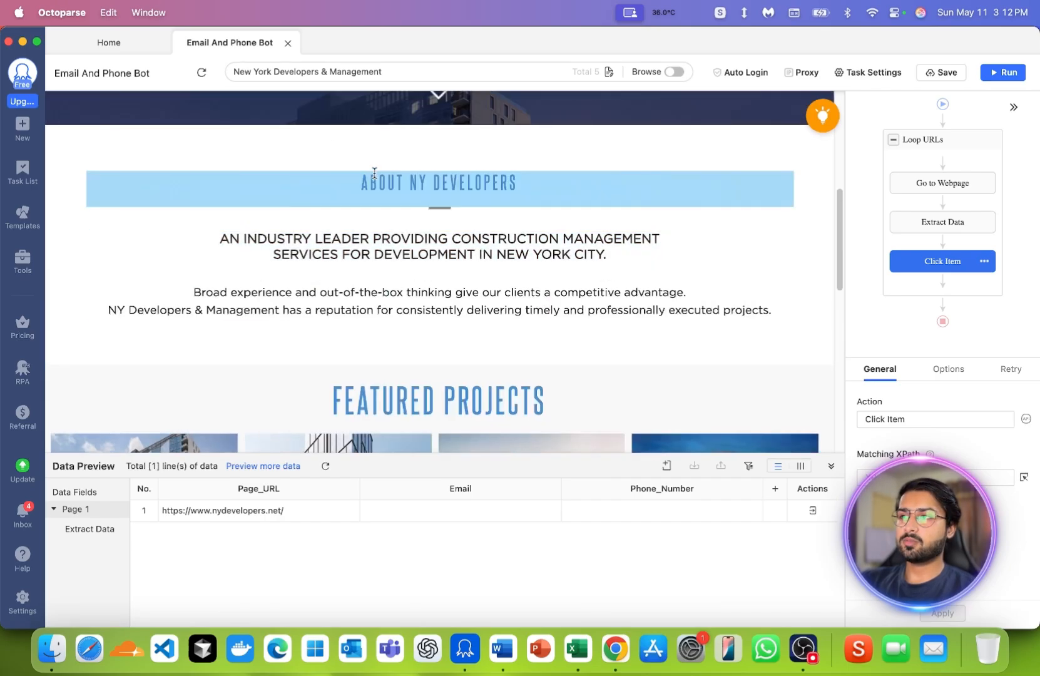
scroll(622, 156, "down", 15)
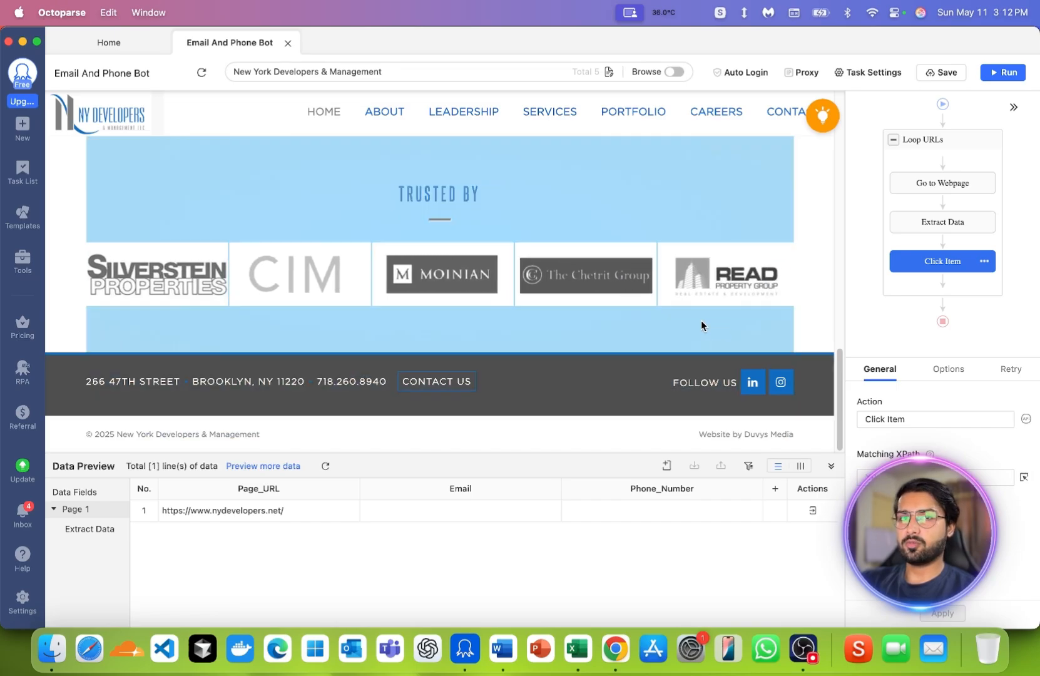
- Copy the whole multi-line Click Button XPath from the Word document Document1 and return to Octoparse
left_click(495, 629)
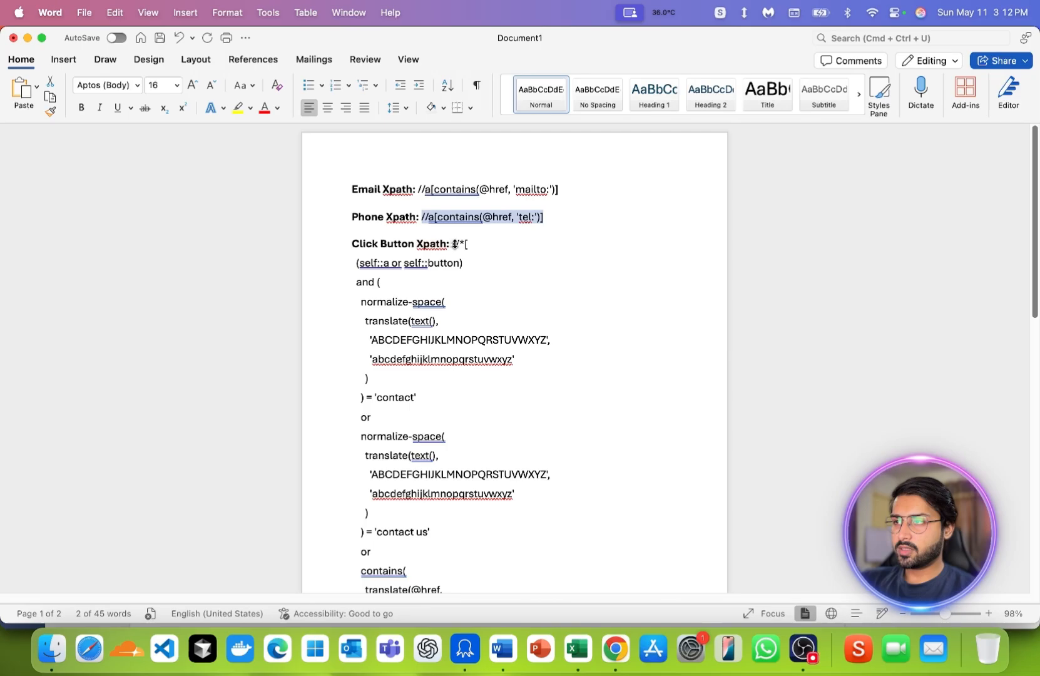
left_click_drag(452, 244, 401, 333)
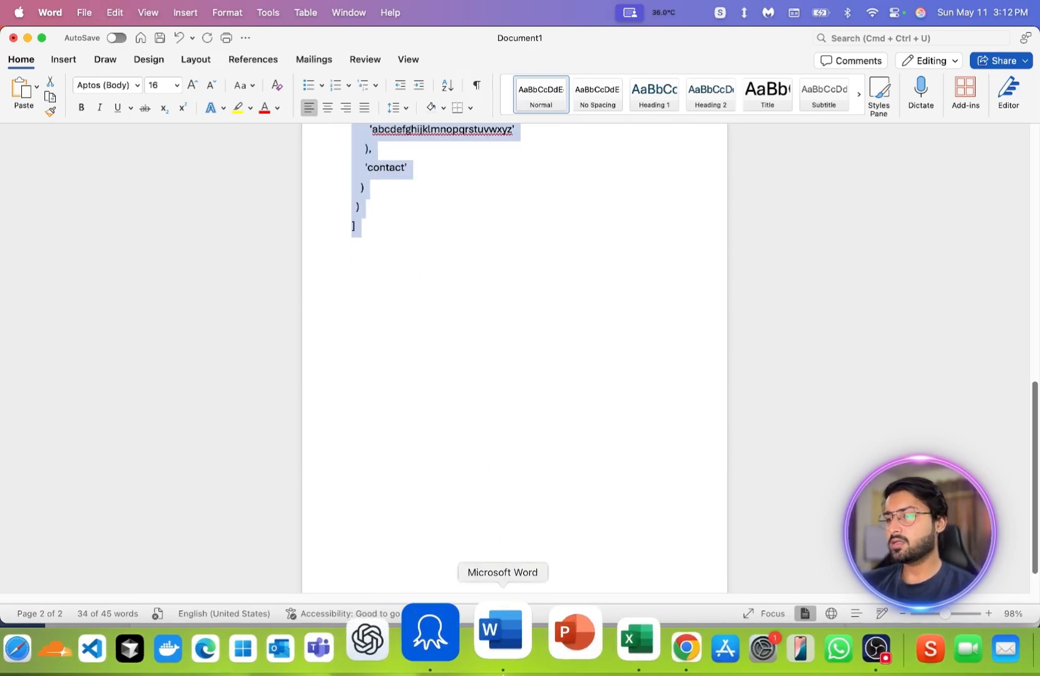
left_click(479, 671)
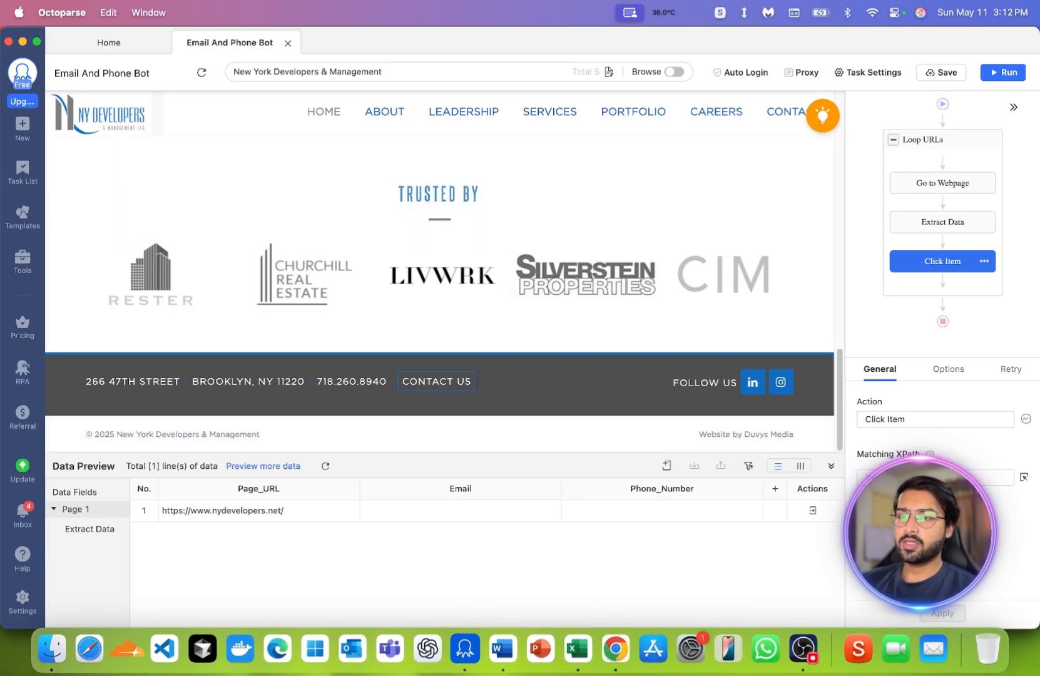
- Set the copied Click Button XPath as the Click Item step's matching XPath, apply it and save the task
left_click(936, 478)
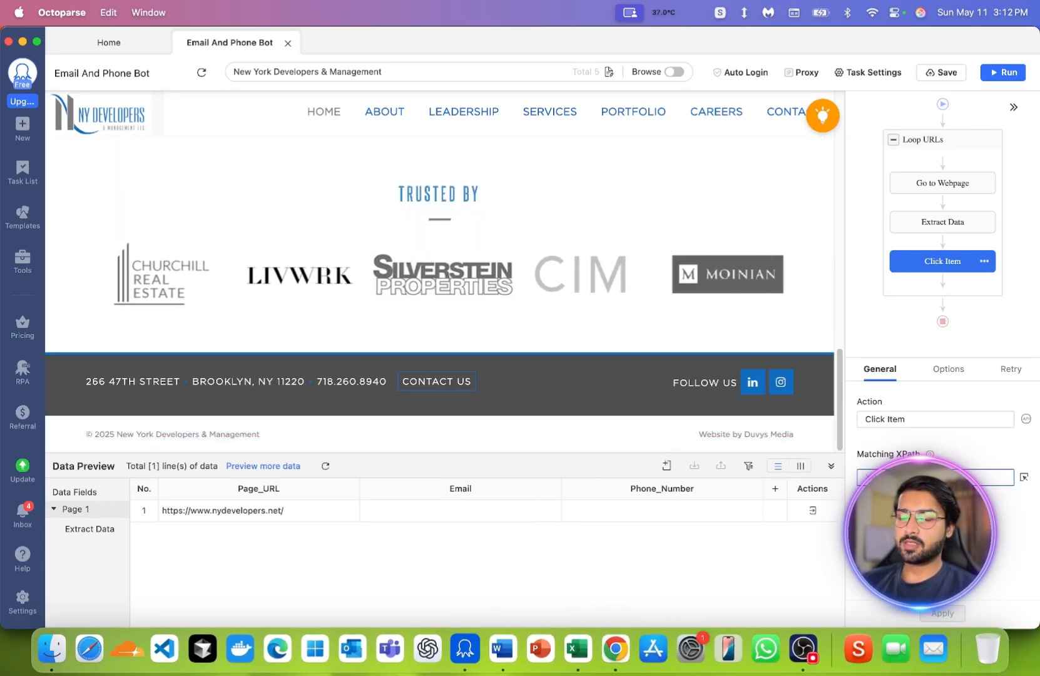
key("super+v")
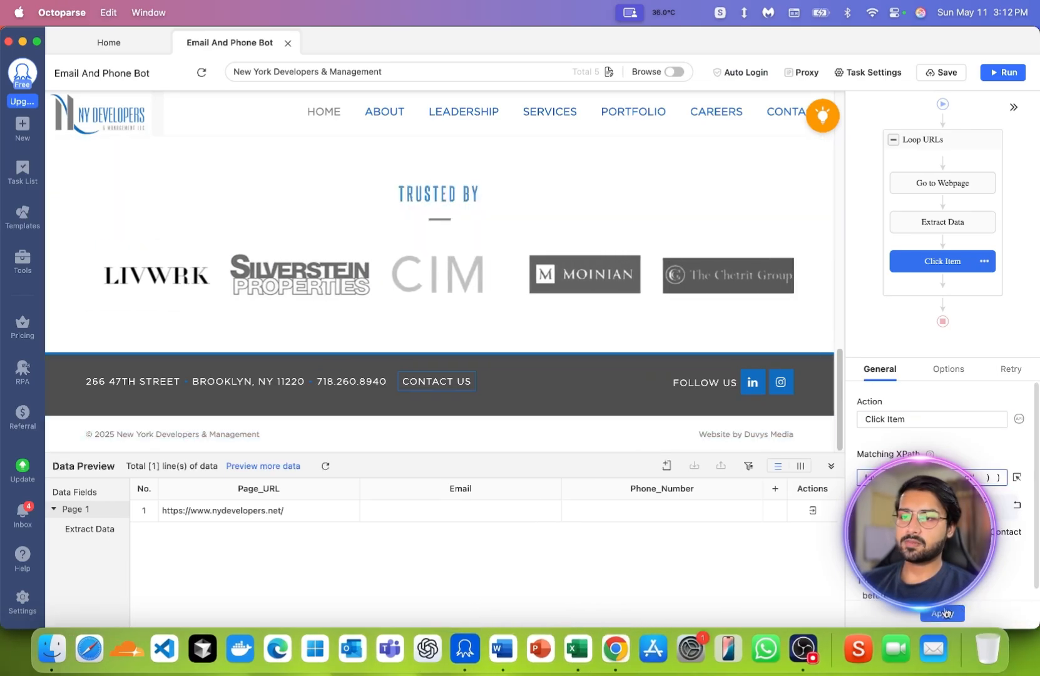
left_click(945, 614)
left_click(947, 74)
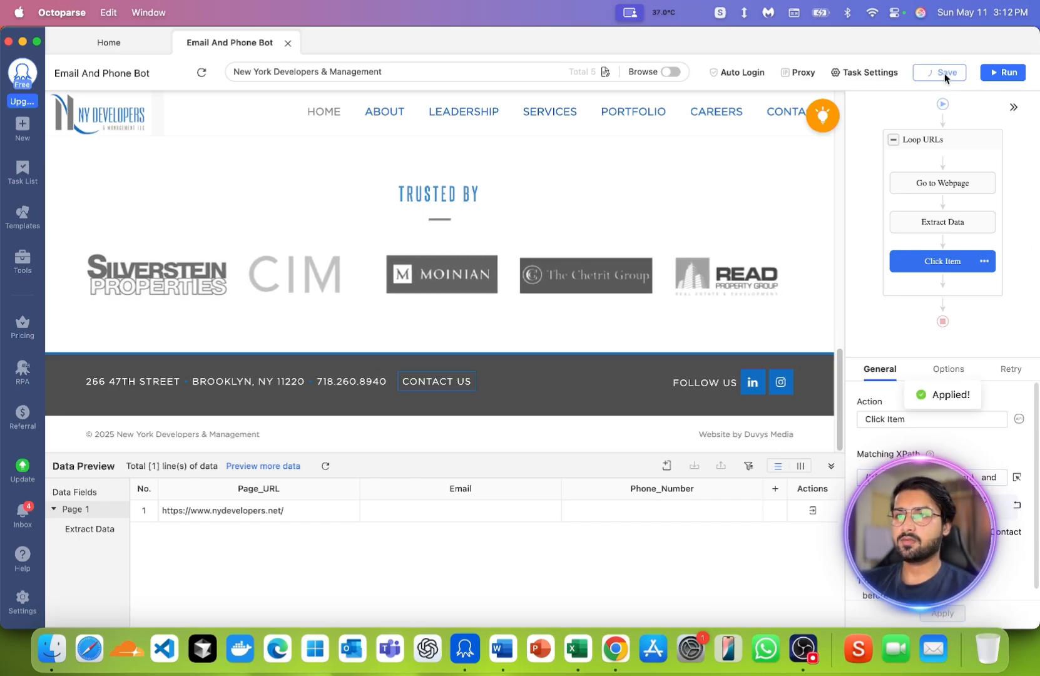
- Select the Loop URLs step and run Click Item to test opening the contact page in the preview
left_click(926, 142)
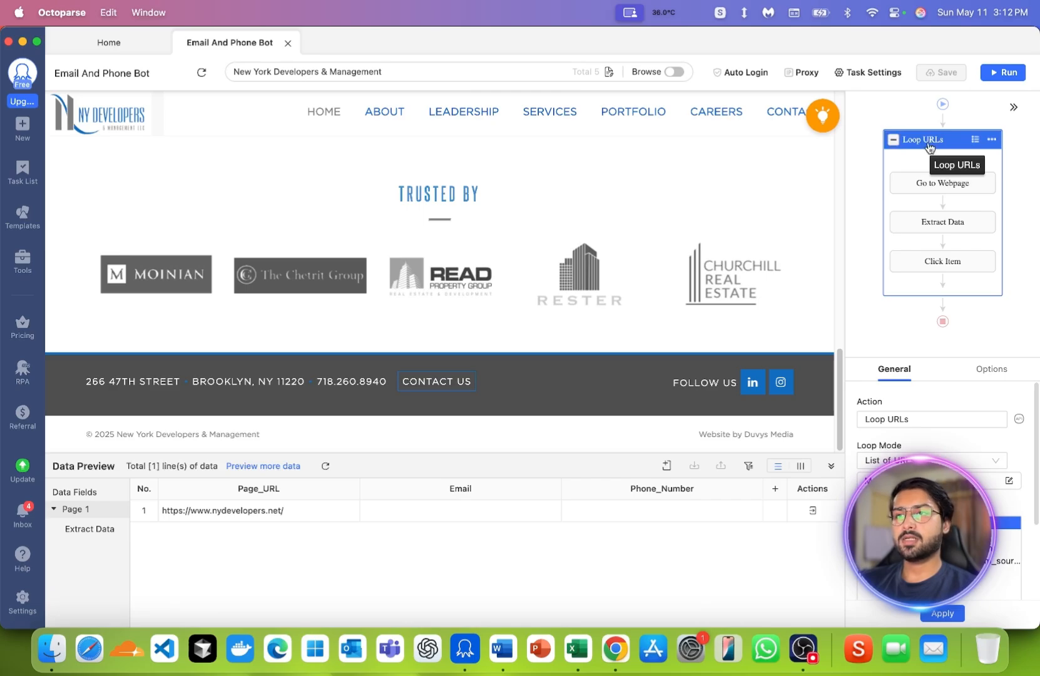
left_click(943, 268)
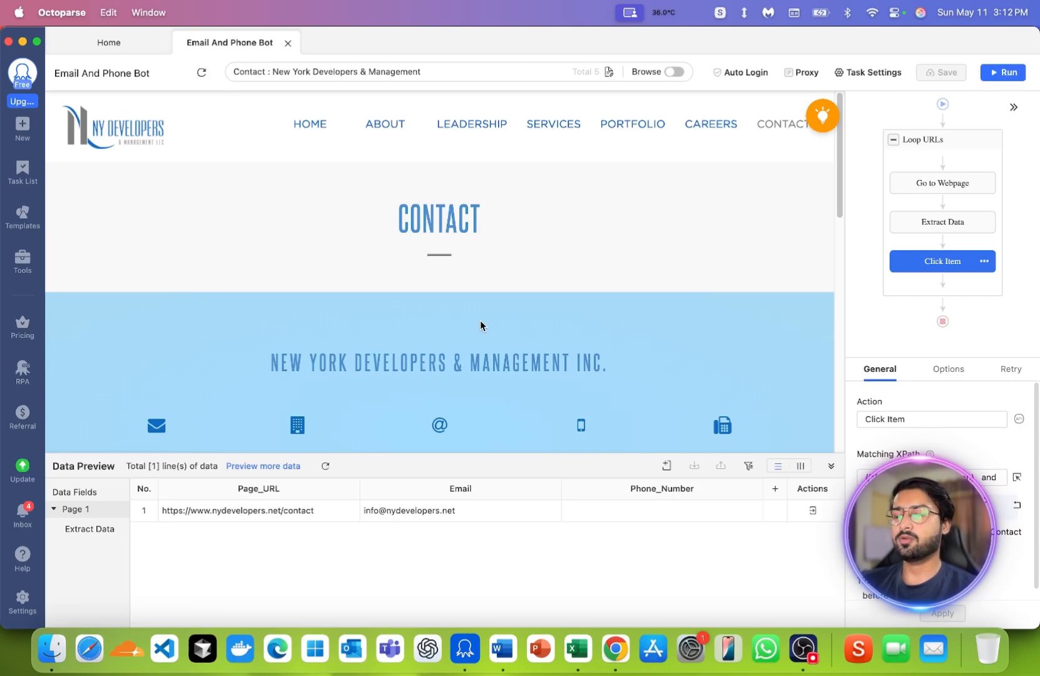
- Duplicate the Extract Data step to the end of Loop URLs, after Click Item, and save the task
left_click(937, 228)
right_click(937, 228)
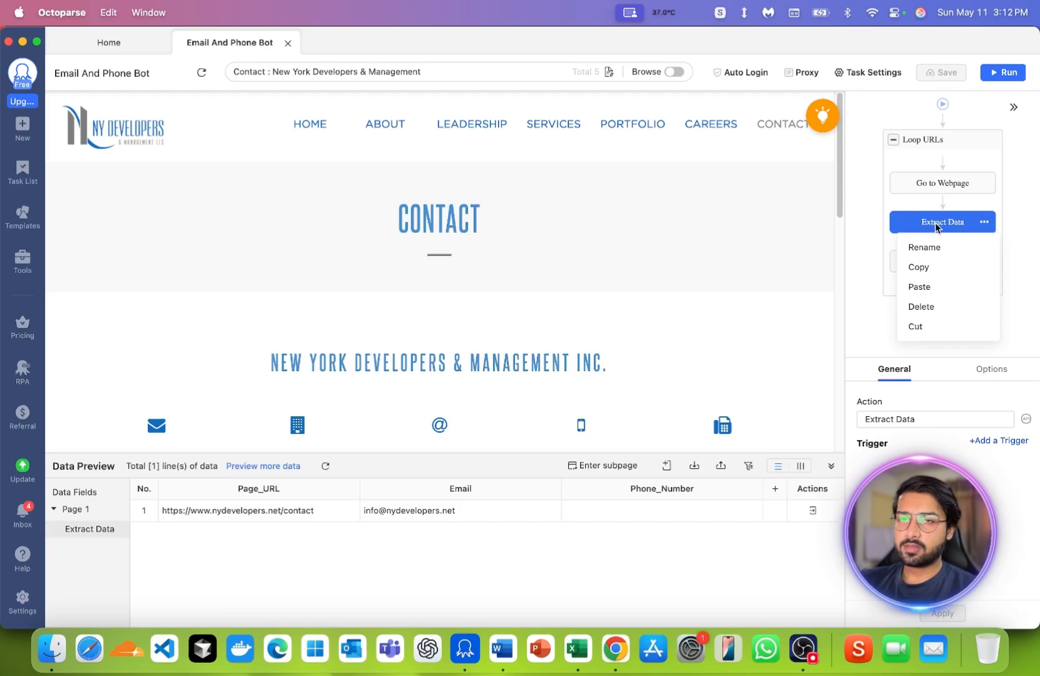
left_click(930, 268)
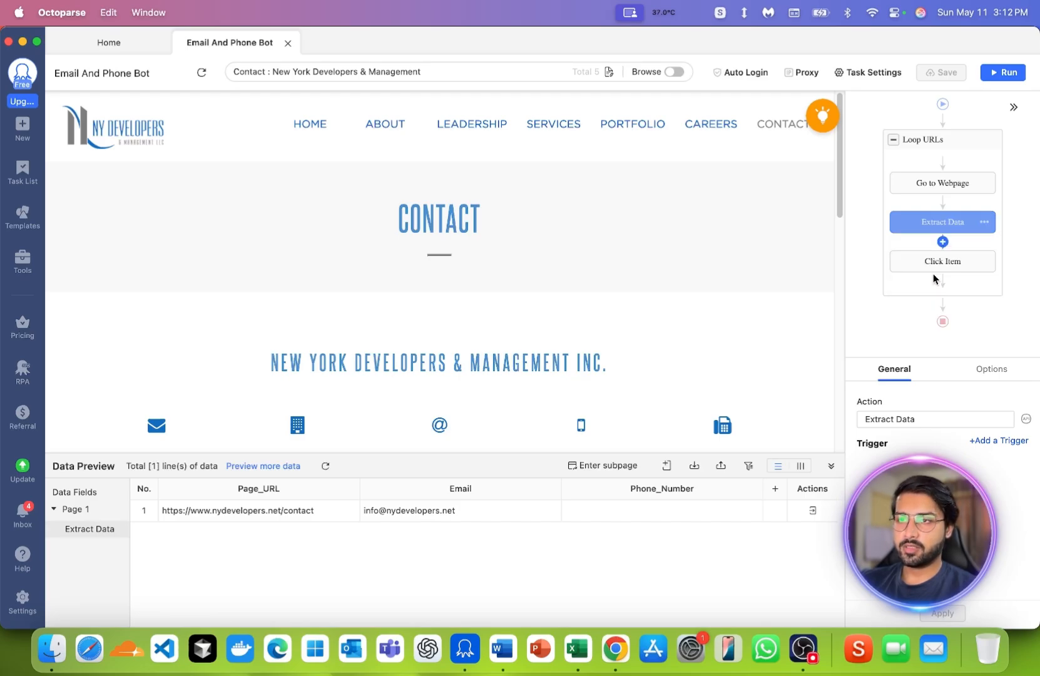
left_click(926, 143)
right_click(927, 144)
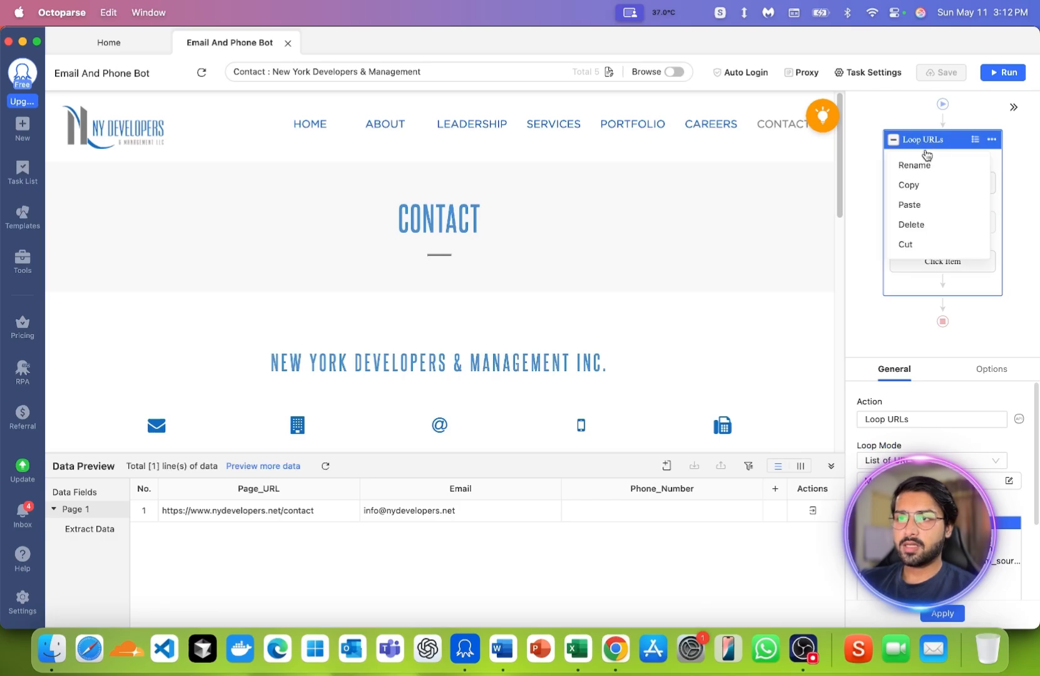
left_click(919, 205)
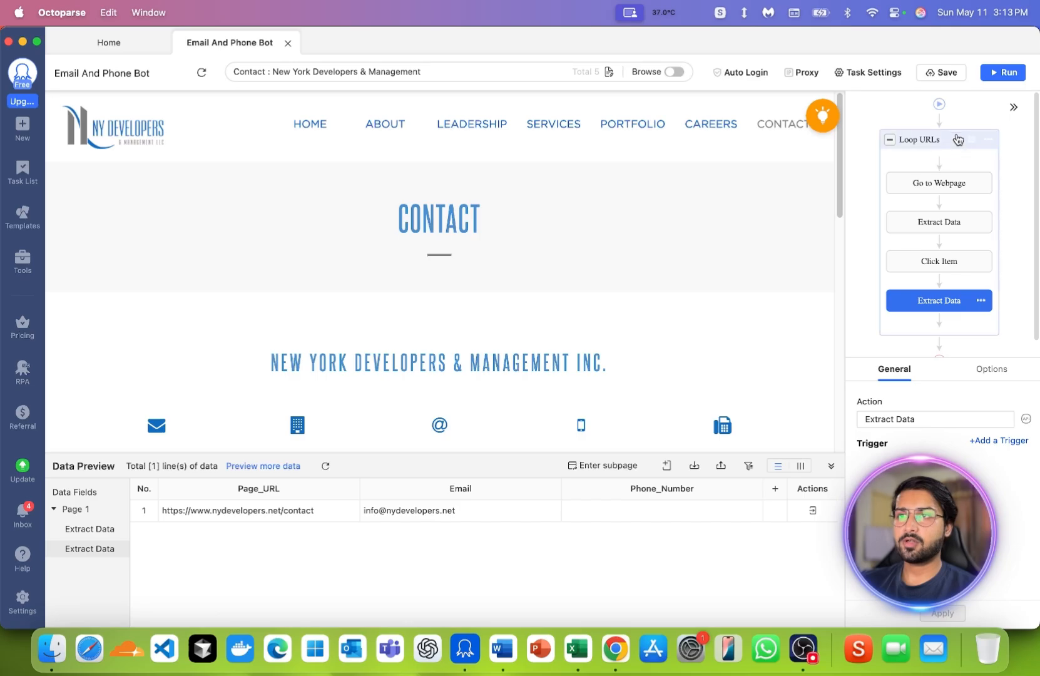
left_click(933, 73)
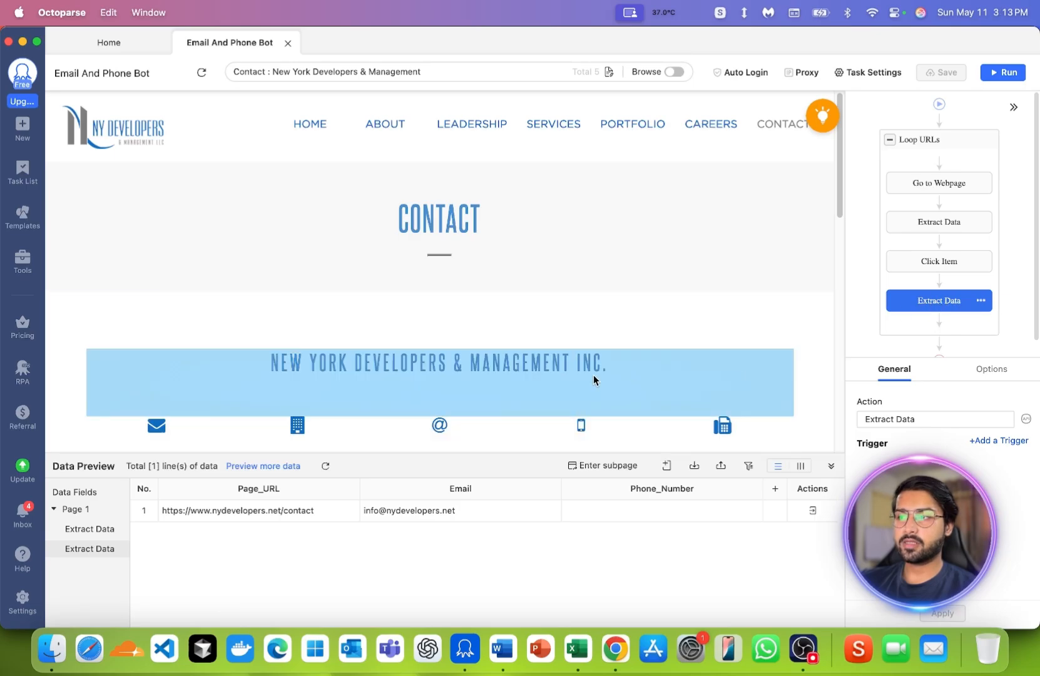
- Look over the contact page preview, run the task on the local device in Standard Mode and enlarge the run window
scroll(595, 379, "down", 10)
scroll(556, 283, "up", 10)
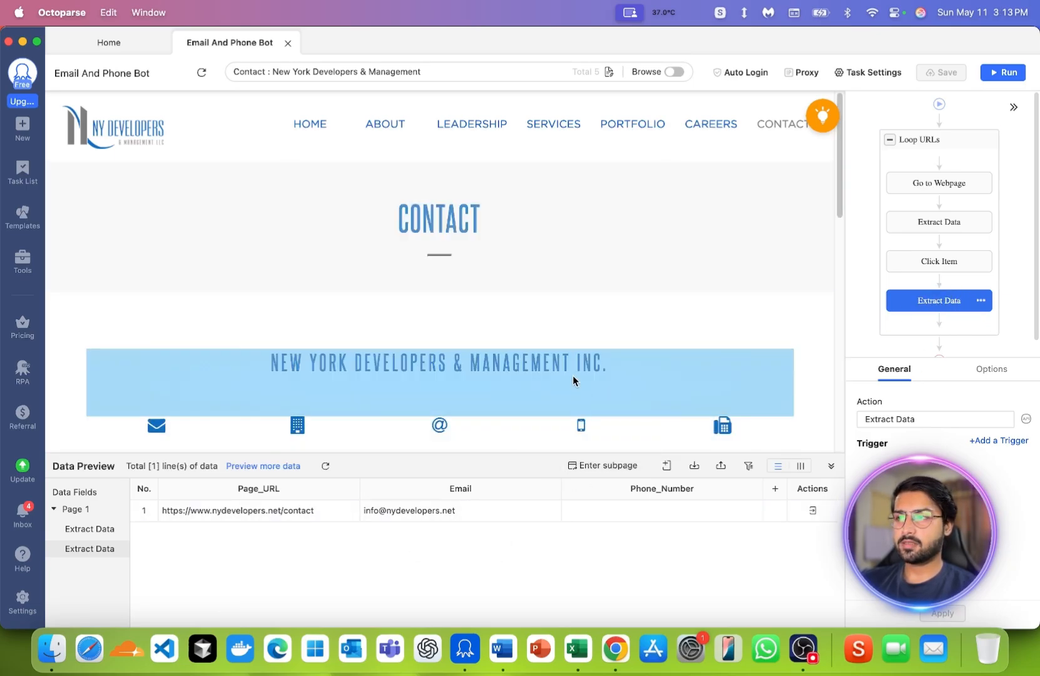
scroll(576, 378, "down", 5)
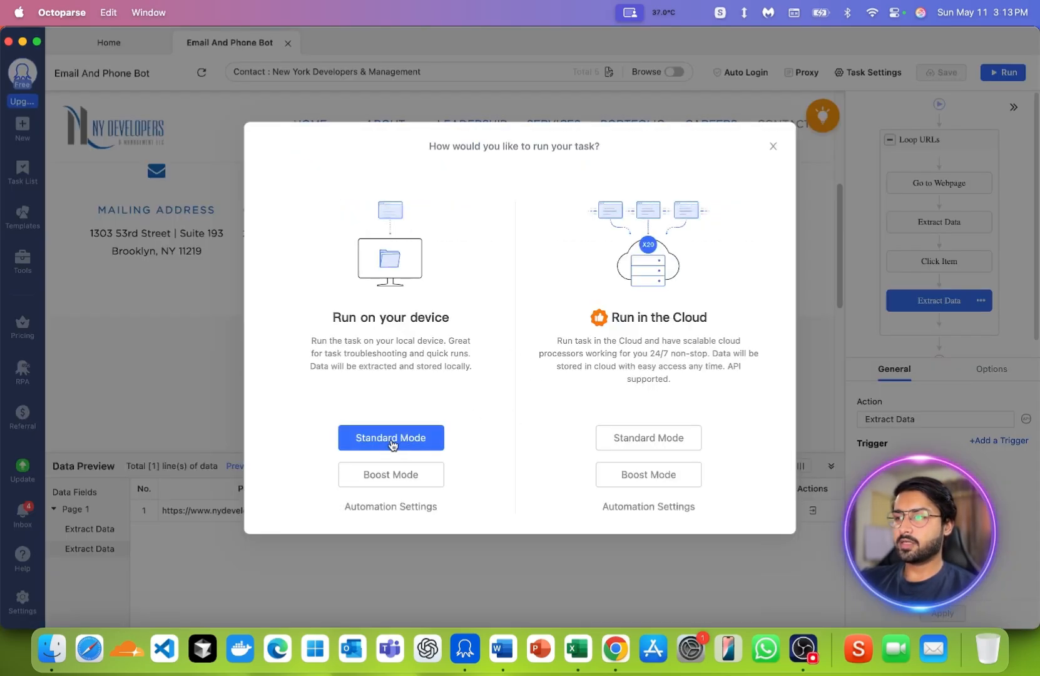
left_click(378, 439)
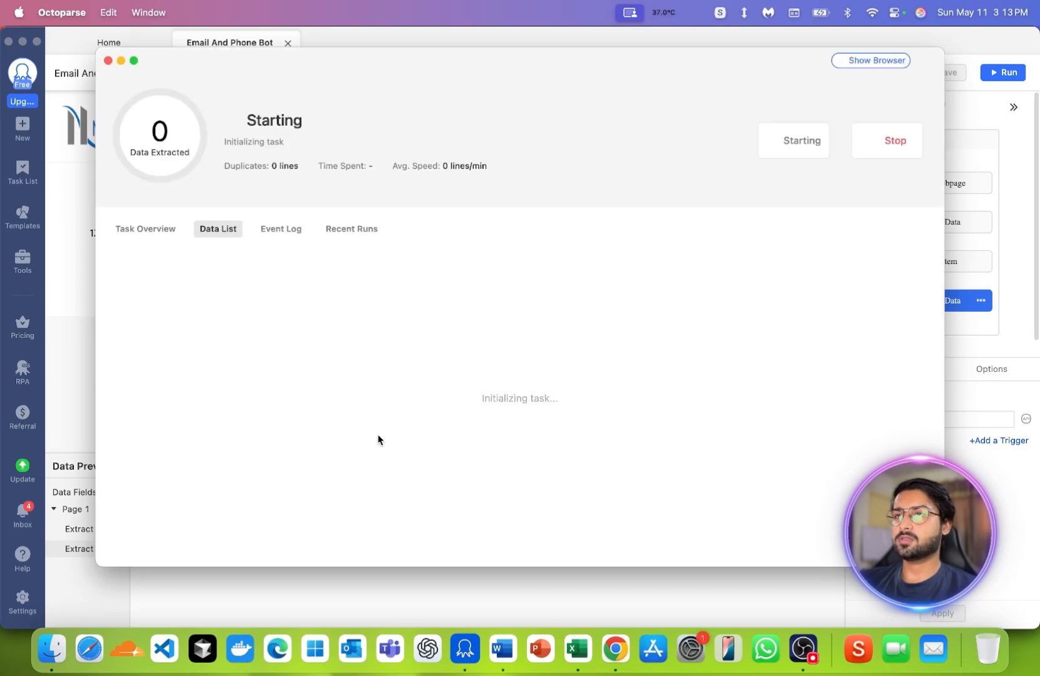
left_click(133, 61)
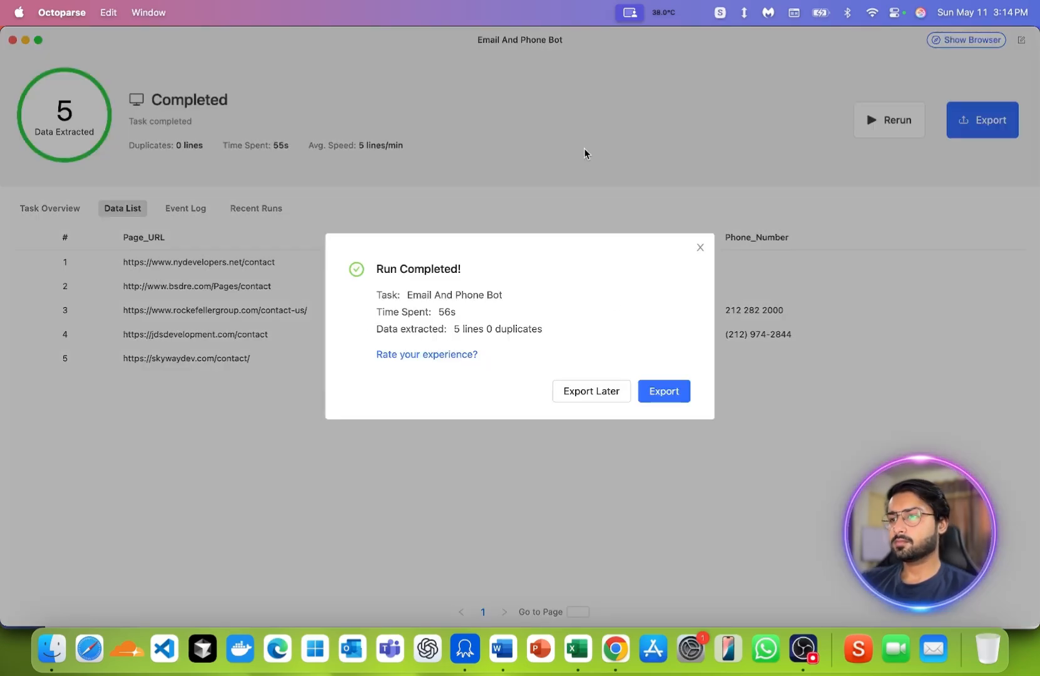
- Export the extracted data as Email And Phone Bot.xlsx to the All Files Sample folder and open the file in Excel
left_click(685, 396)
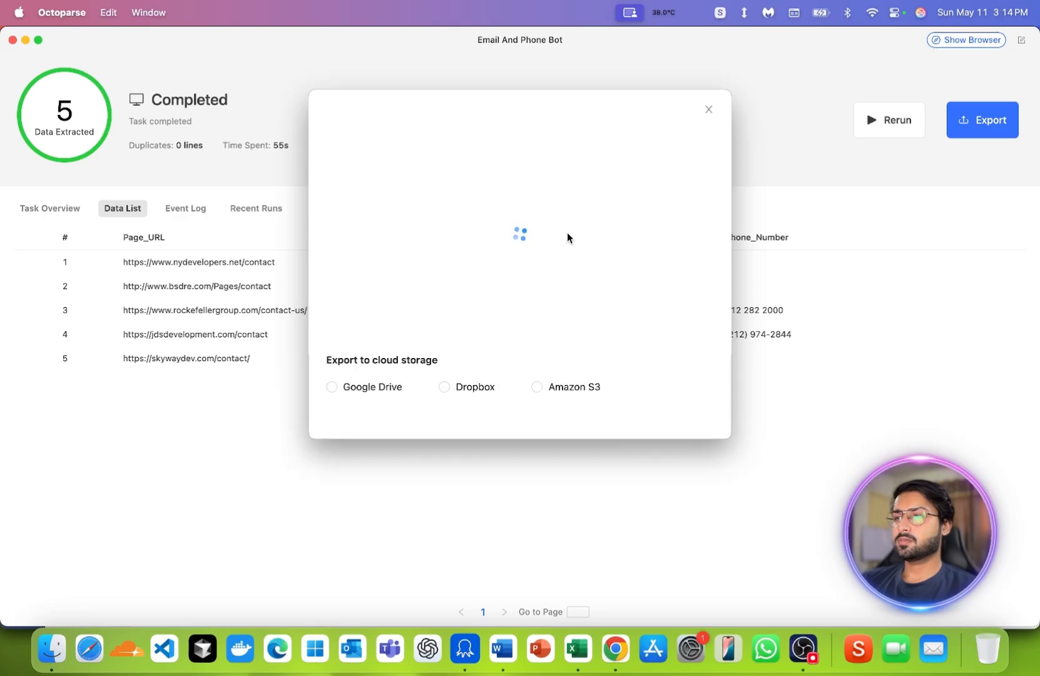
scroll(626, 313, "down", 5)
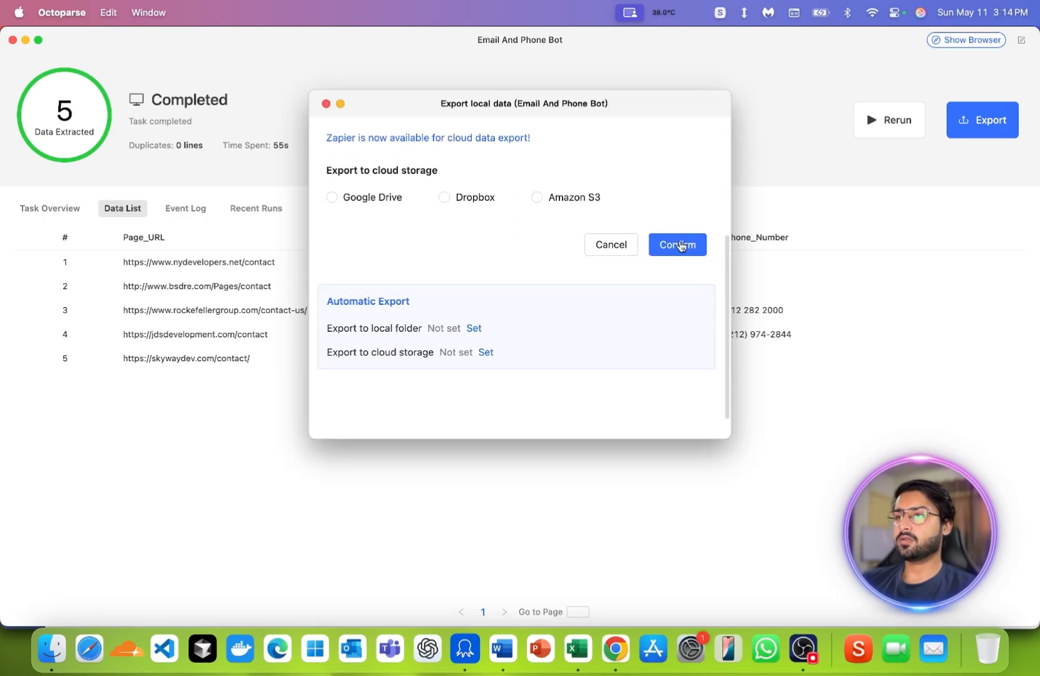
scroll(505, 216, "up", 5)
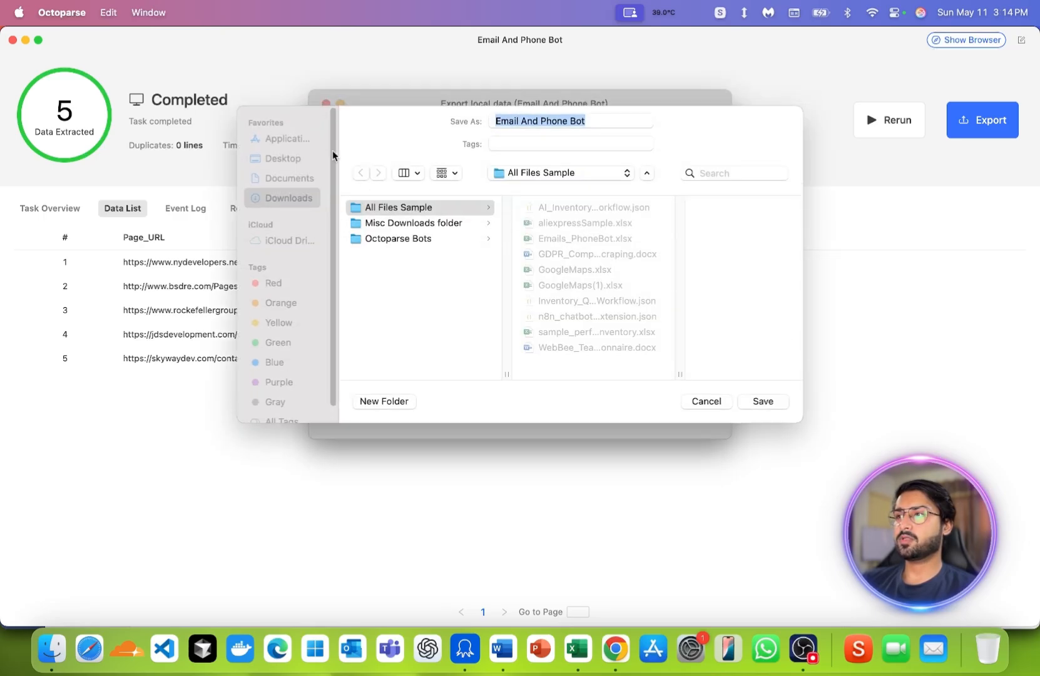
left_click(763, 401)
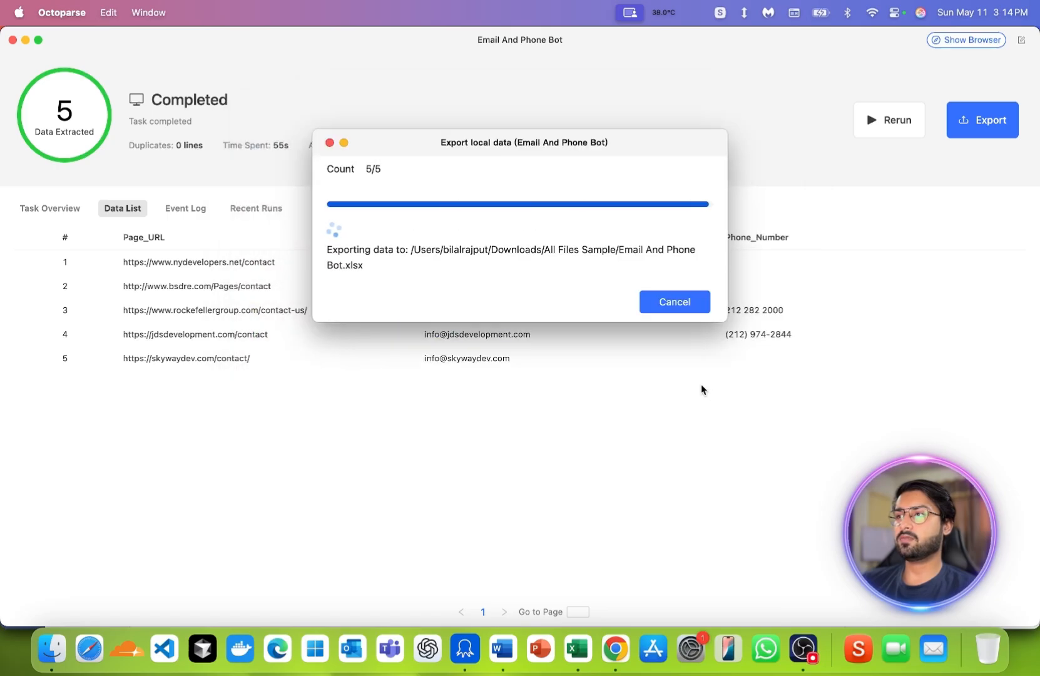
left_click(592, 234)
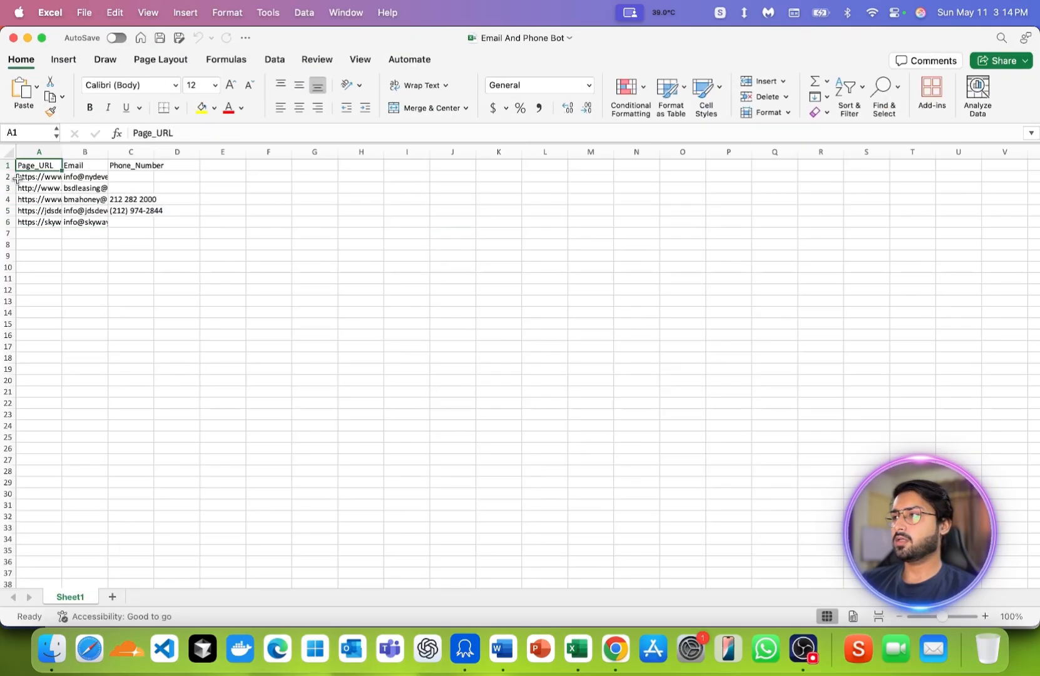
- Widen all of the sheet's columns equally so the page URLs and emails fit
left_click(9, 153)
left_click_drag(62, 157, 234, 157)
left_click(294, 380)
- Examine the extracted entries in the Email and Phone_Number columns and return to Octoparse
left_click_drag(298, 177, 302, 233)
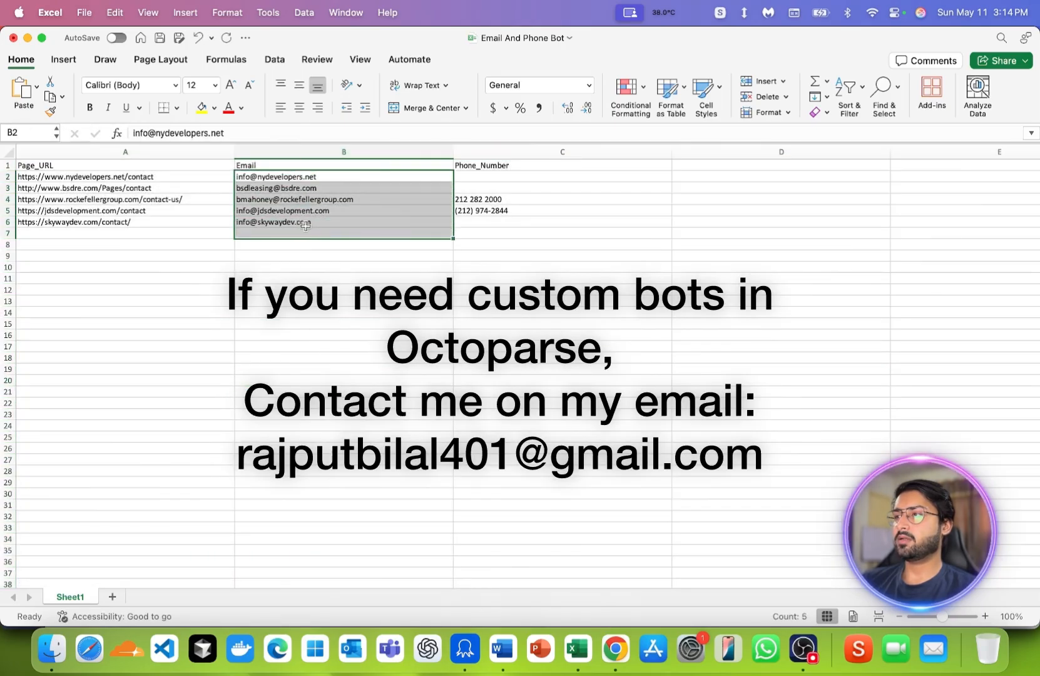
left_click_drag(483, 178, 481, 233)
left_click(356, 257)
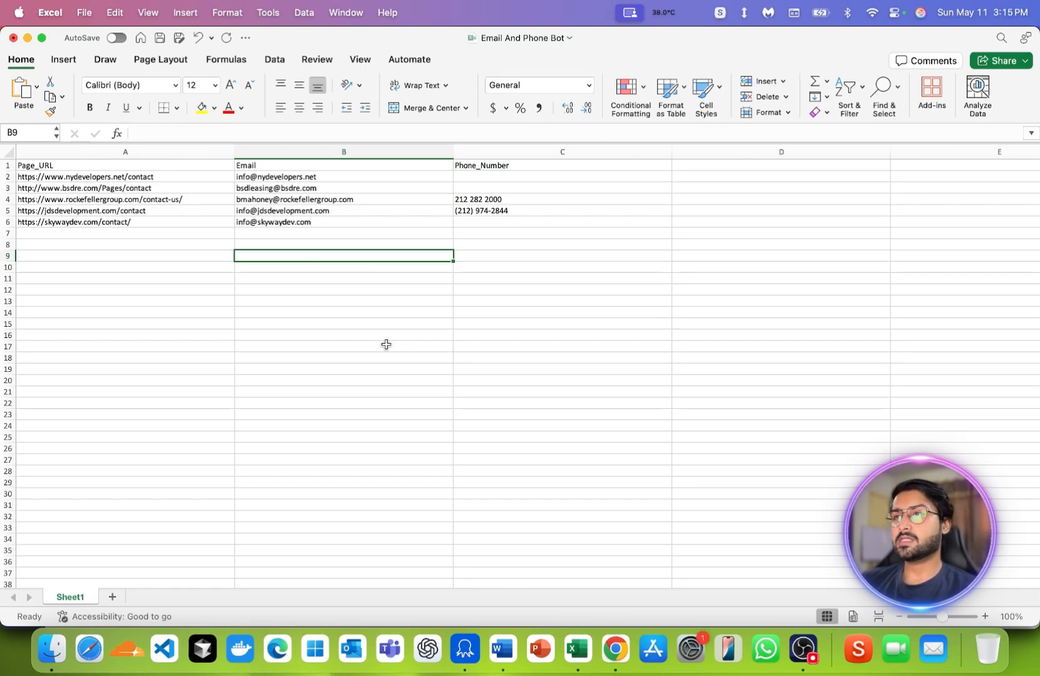
left_click(465, 645)
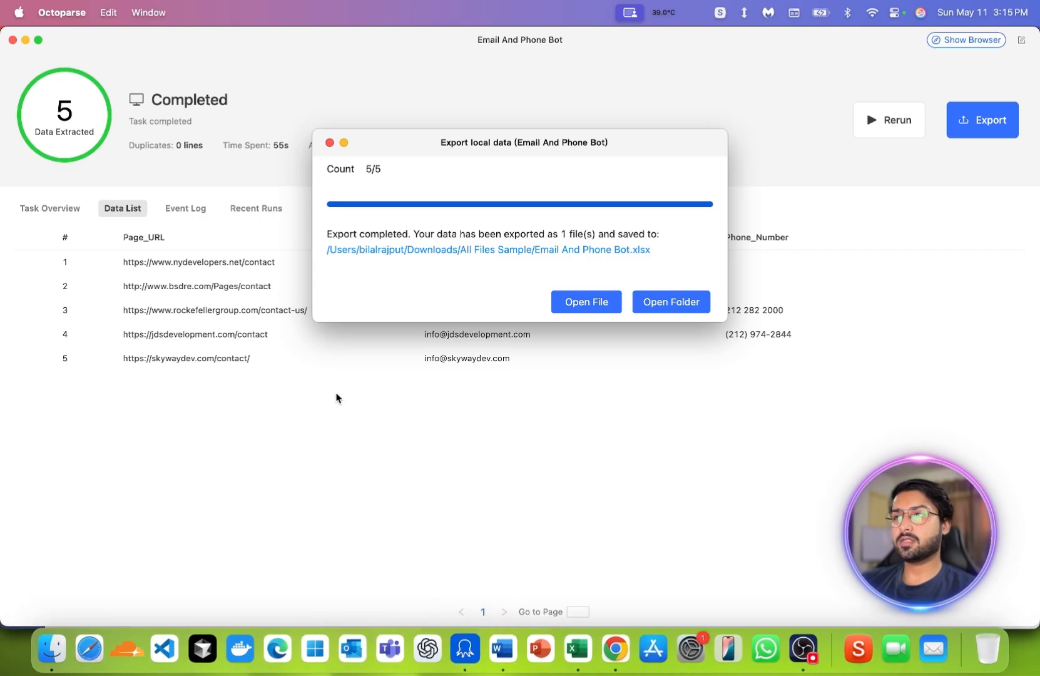